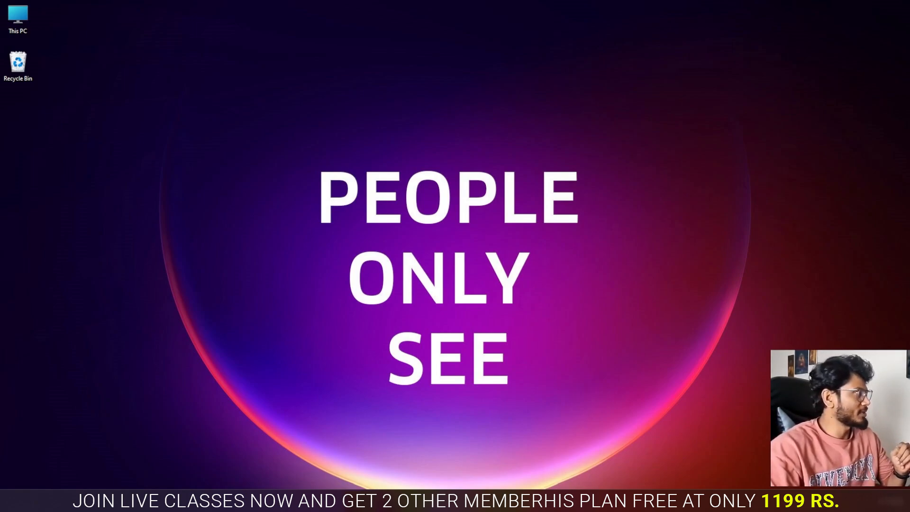
pyautogui.rightClick(453, 174)
pyautogui.click(468, 208)
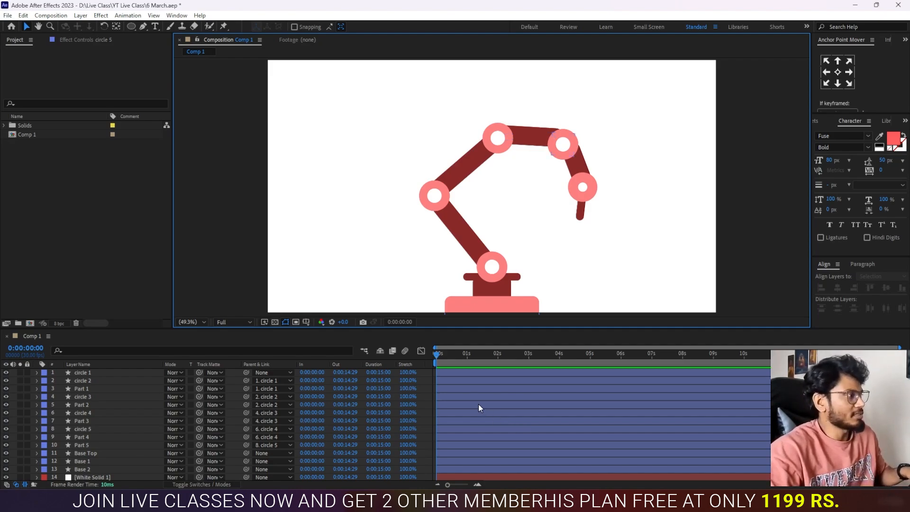
# Preview the finished robotic arm animation in Comp 1.
pyautogui.press('space')
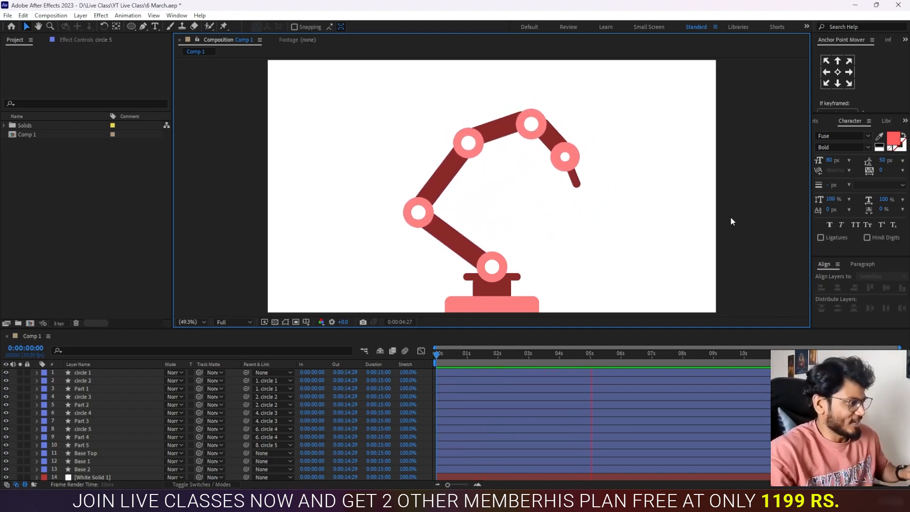
pyautogui.press('space')
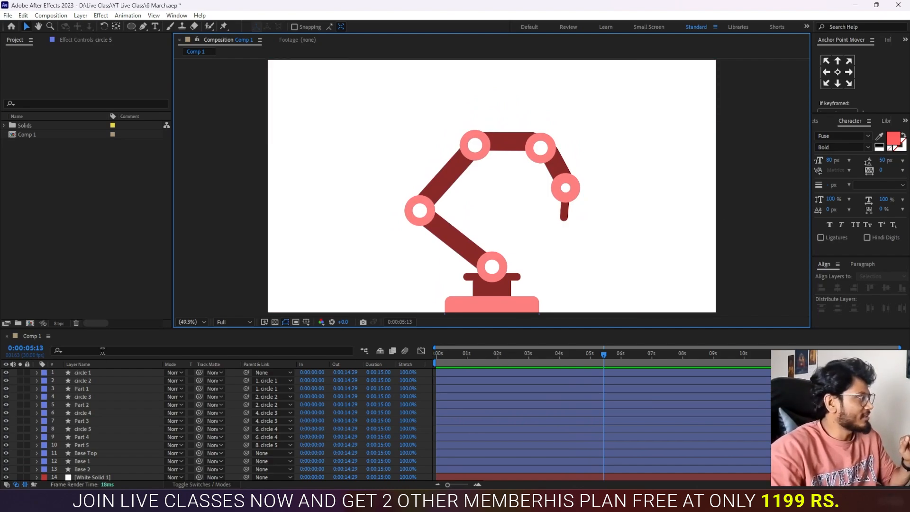
# Create a 1920x1080, 30 fps, 15-second composition named JCB Animation.
pyautogui.click(30, 323)
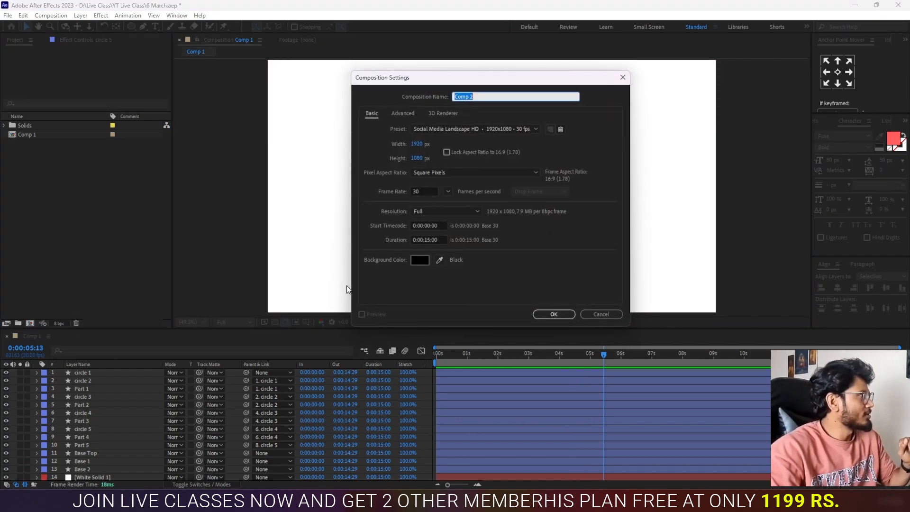
pyautogui.write('JCB Animation')
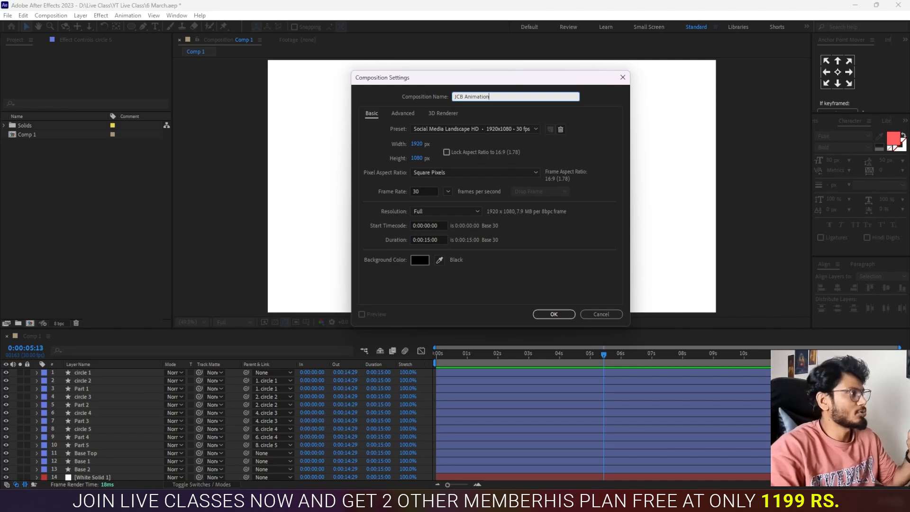
pyautogui.press('Return')
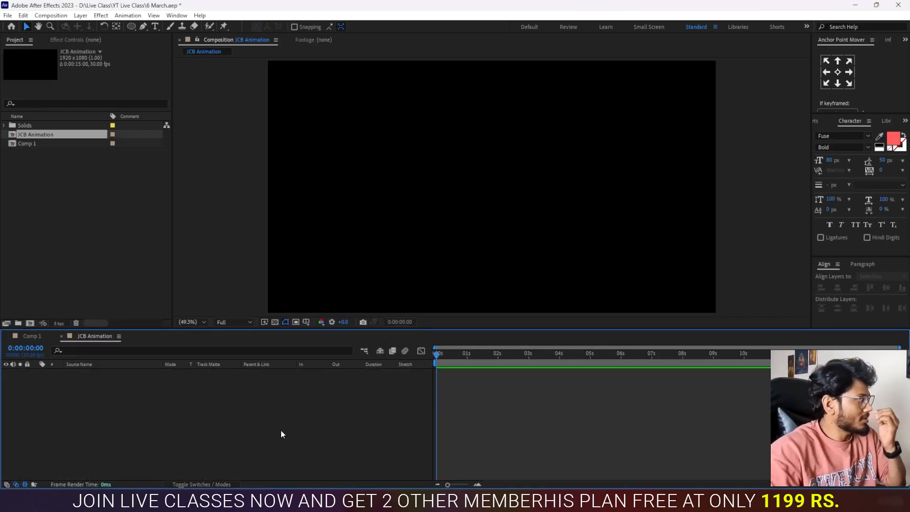
# Add a white 1920x1080 solid layer named BG to the JCB Animation composition.
pyautogui.rightClick(252, 419)
pyautogui.moveTo(317, 303)
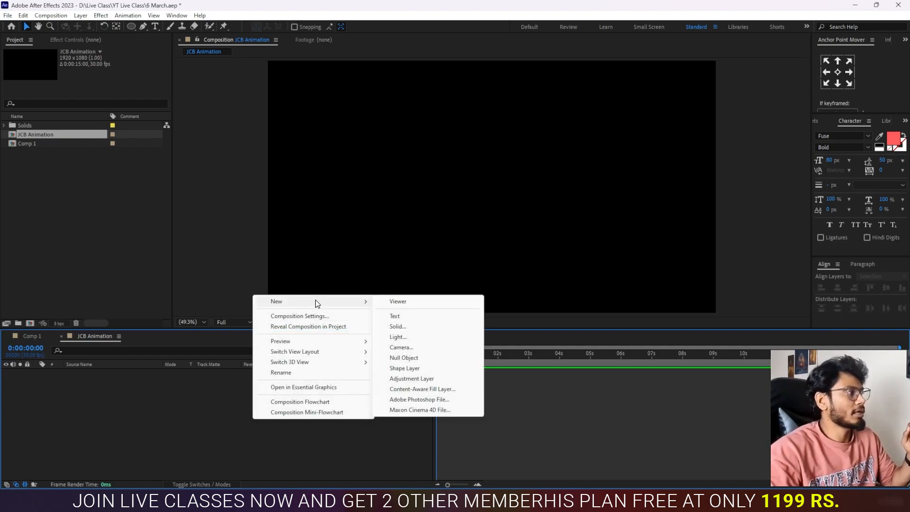
pyautogui.click(410, 326)
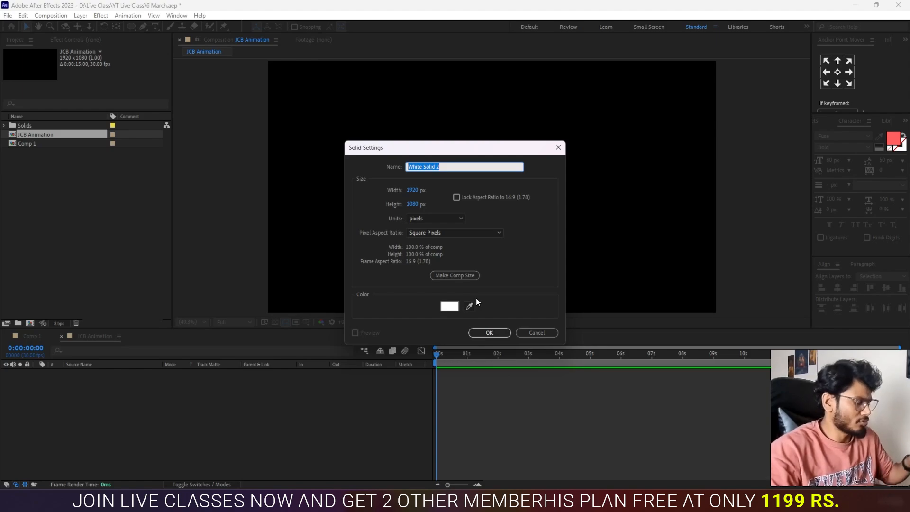
pyautogui.write('BG')
pyautogui.press('Return')
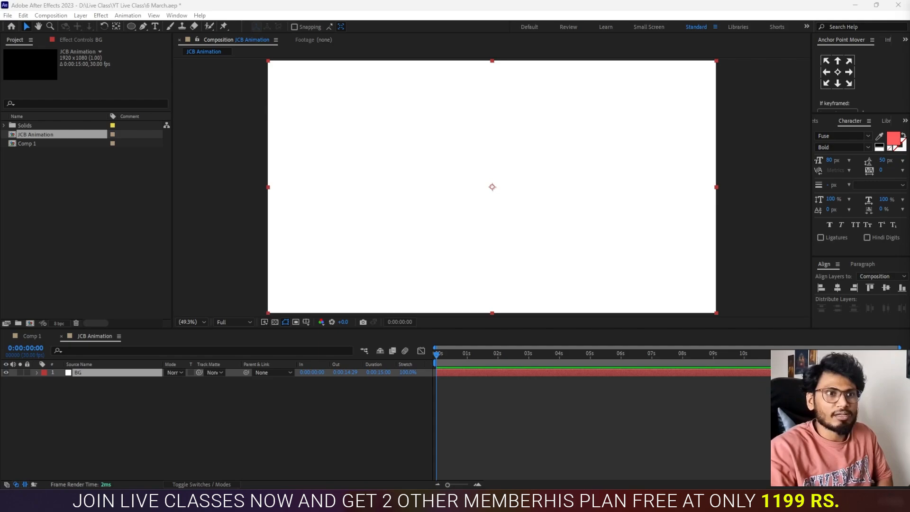
pyautogui.click(524, 410)
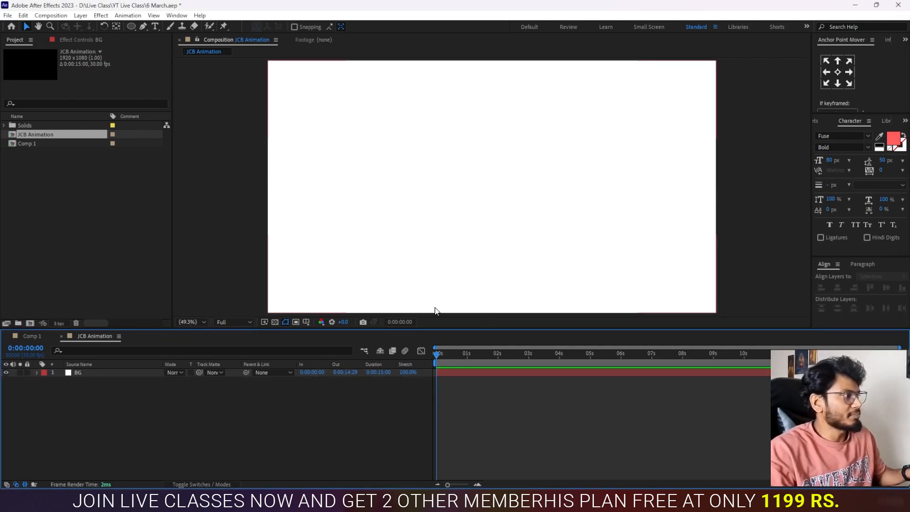
# Open Comp 1 to examine the reference arm's base.
pyautogui.click(31, 338)
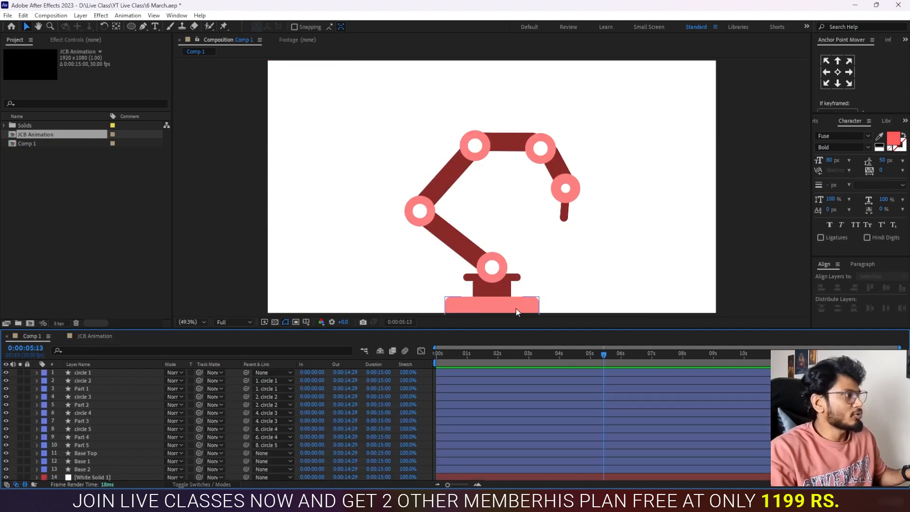
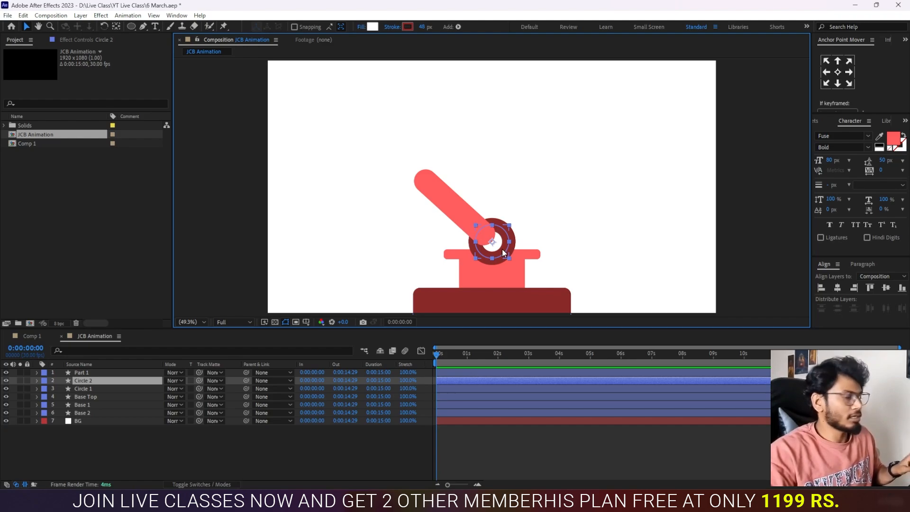
# Move Circle 2 from the base joint to the upper end of Part 1.
pyautogui.moveTo(495, 236); pyautogui.dragTo(430, 176)
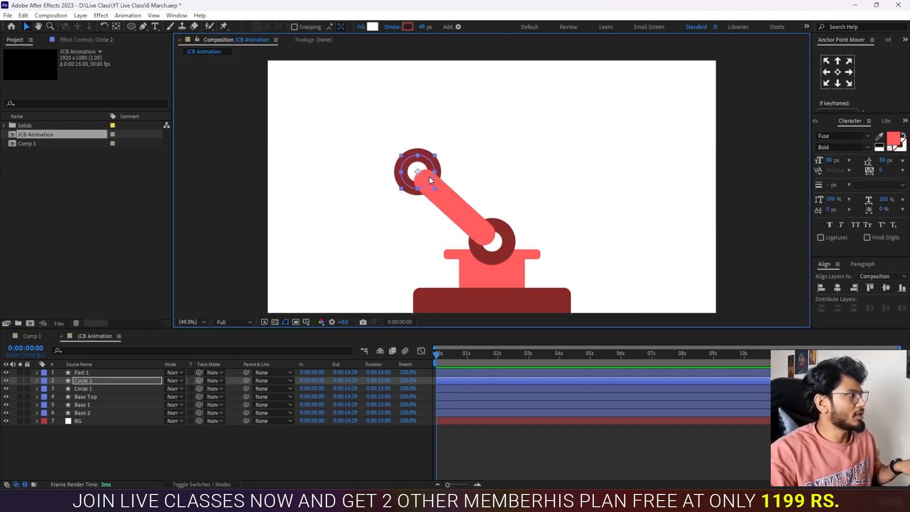
# Duplicate Part 1 and move the copy's endpoints with the Pen tool so it slopes from Circle 2 up to the right.
pyautogui.click(477, 226)
pyautogui.hotkey('ctrl', 'd')
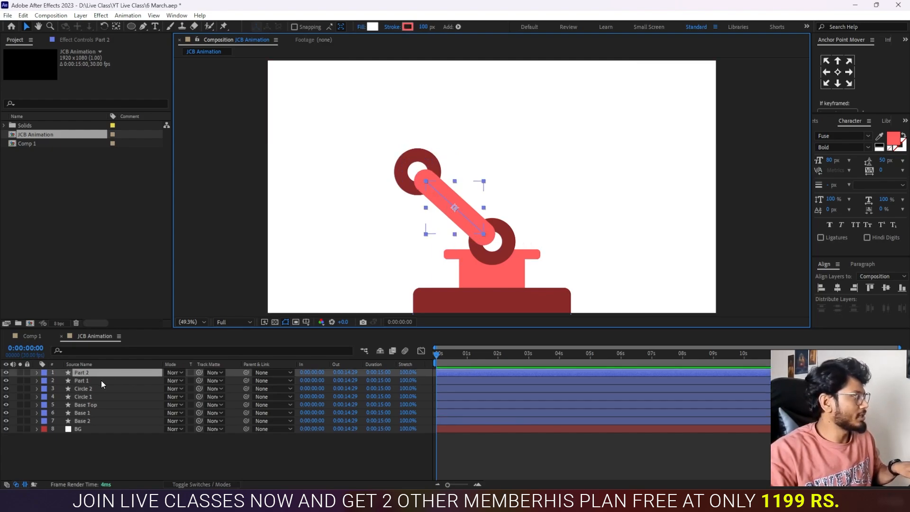
pyautogui.click(144, 27)
pyautogui.moveTo(485, 234); pyautogui.dragTo(479, 129)
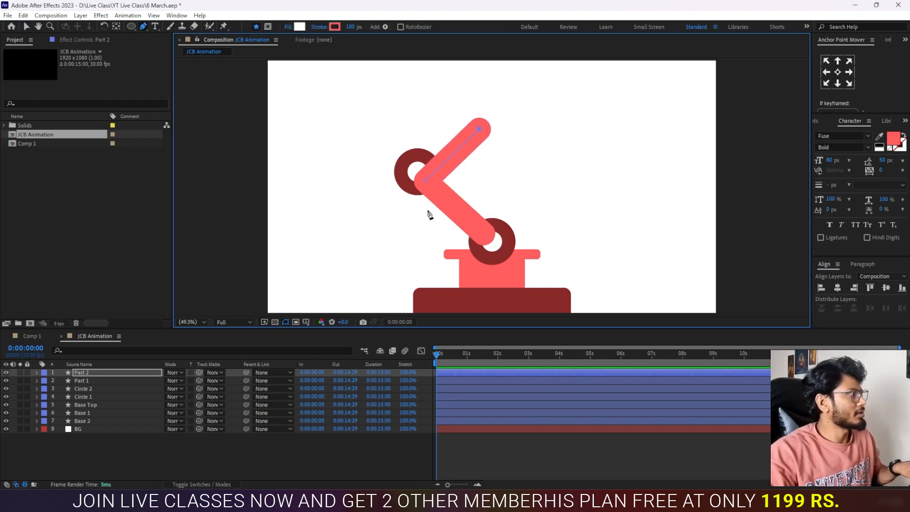
pyautogui.click(468, 425)
pyautogui.click(451, 372)
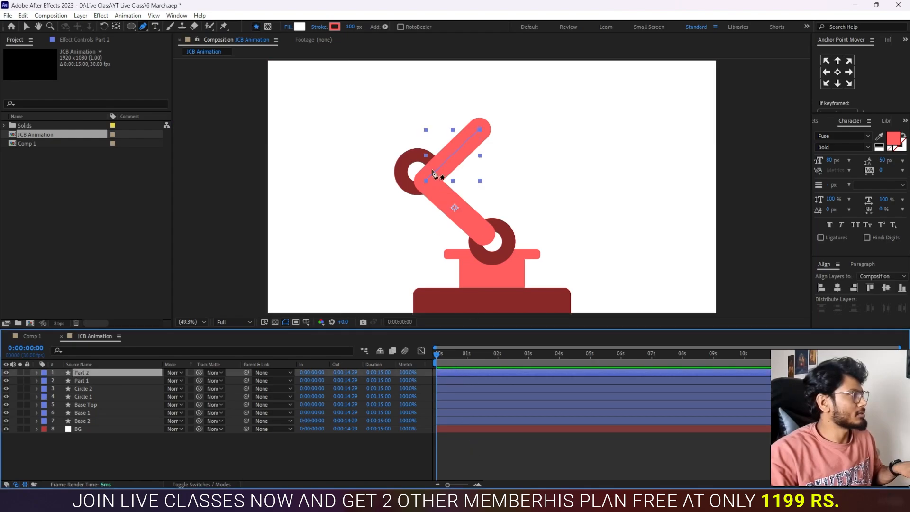
pyautogui.moveTo(425, 181); pyautogui.dragTo(419, 165)
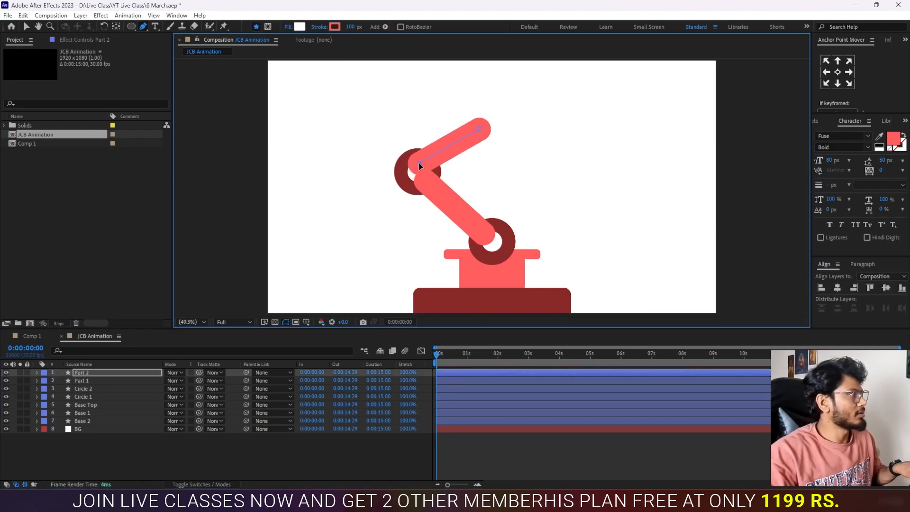
pyautogui.click(482, 439)
# Duplicate Circle 2 and place the copy over the upper-right end of Part 2.
pyautogui.click(89, 389)
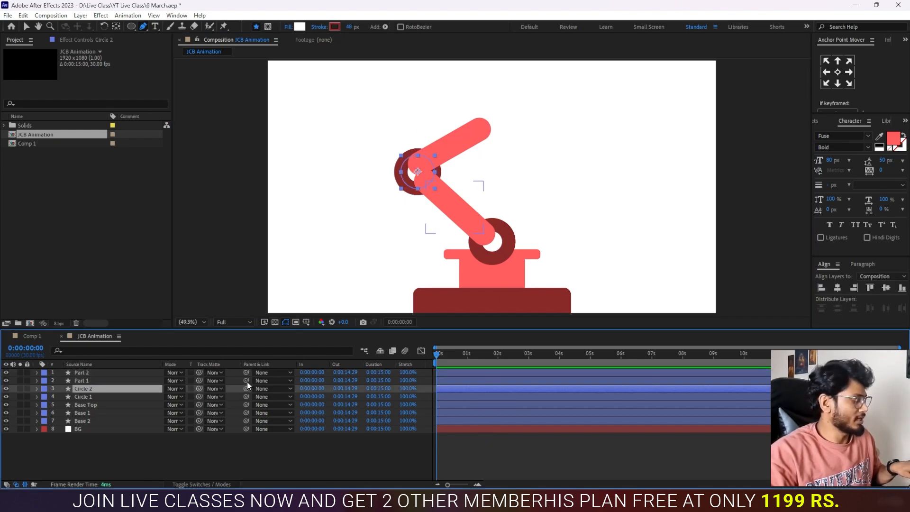
pyautogui.hotkey('ctrl', 'd')
pyautogui.click(27, 27)
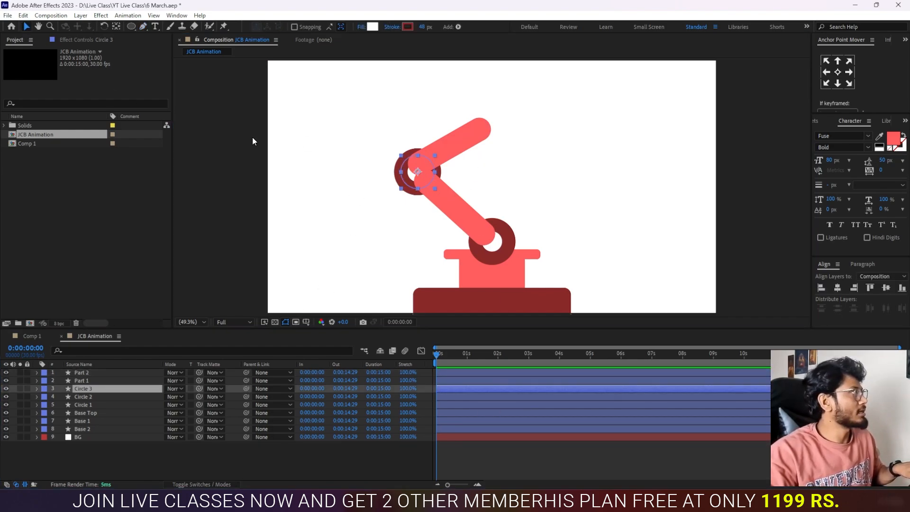
pyautogui.moveTo(419, 166); pyautogui.dragTo(485, 129)
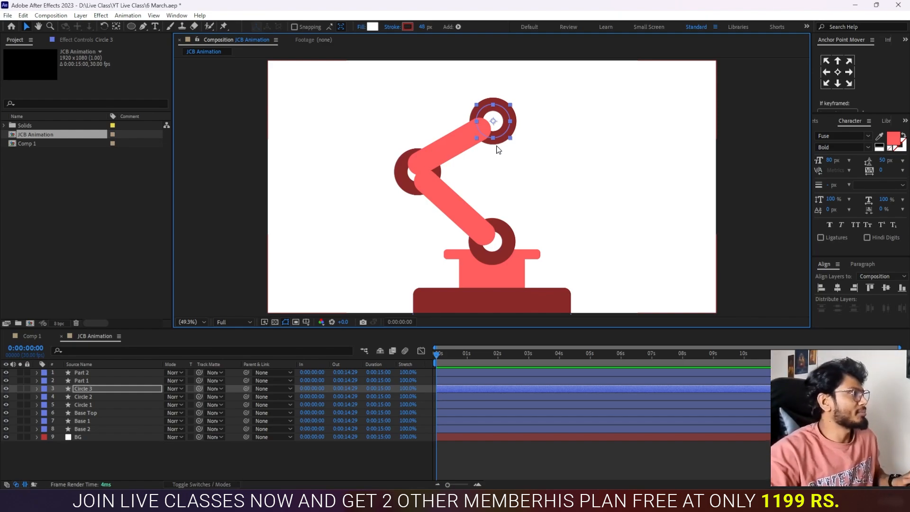
# Duplicate Part 2 and move the copy up to the right so it starts at Circle 3.
pyautogui.click(85, 372)
pyautogui.hotkey('ctrl', 'd')
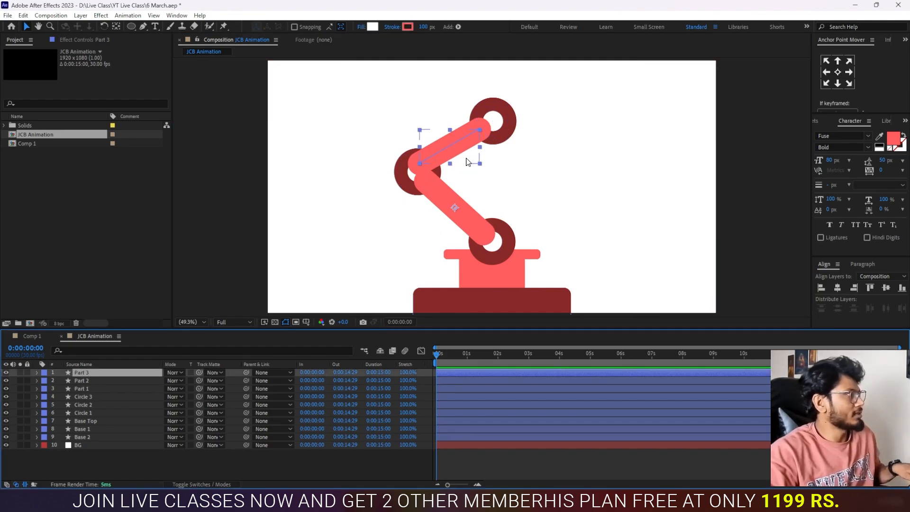
pyautogui.click(473, 137)
pyautogui.moveTo(455, 144); pyautogui.dragTo(539, 100)
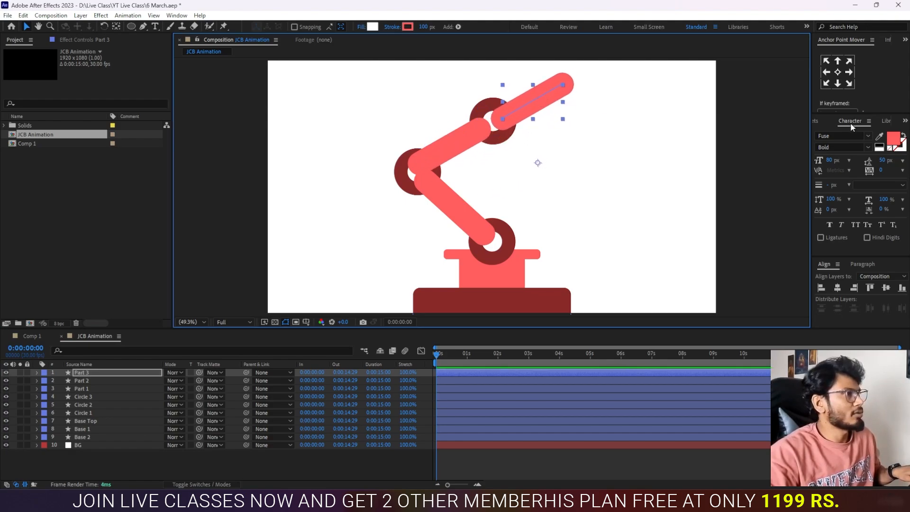
# Center the anchor points of Part 3 and Part 2 on their shapes with Anchor Point Mover.
pyautogui.click(838, 72)
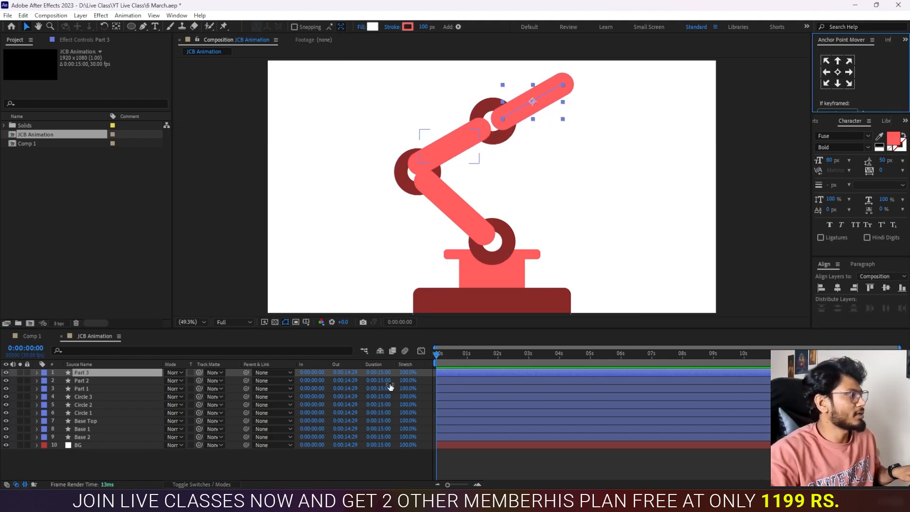
pyautogui.click(88, 381)
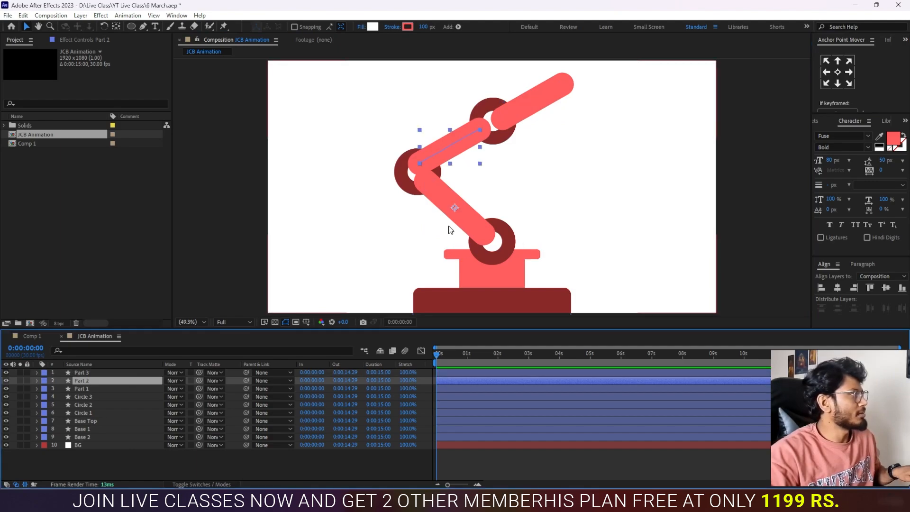
pyautogui.click(838, 72)
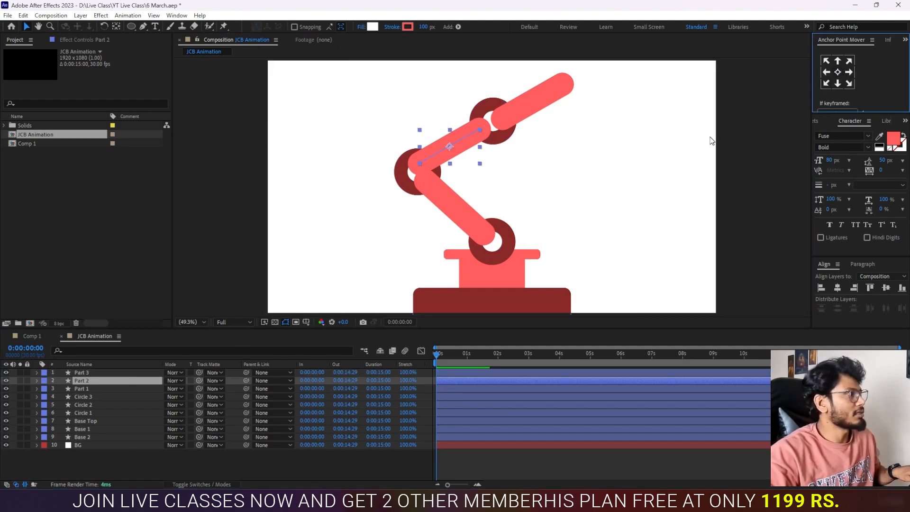
# Lower the outer endpoint of Part 3 with the Pen tool so the segment slopes down to the right from Circle 3.
pyautogui.click(545, 102)
pyautogui.click(143, 26)
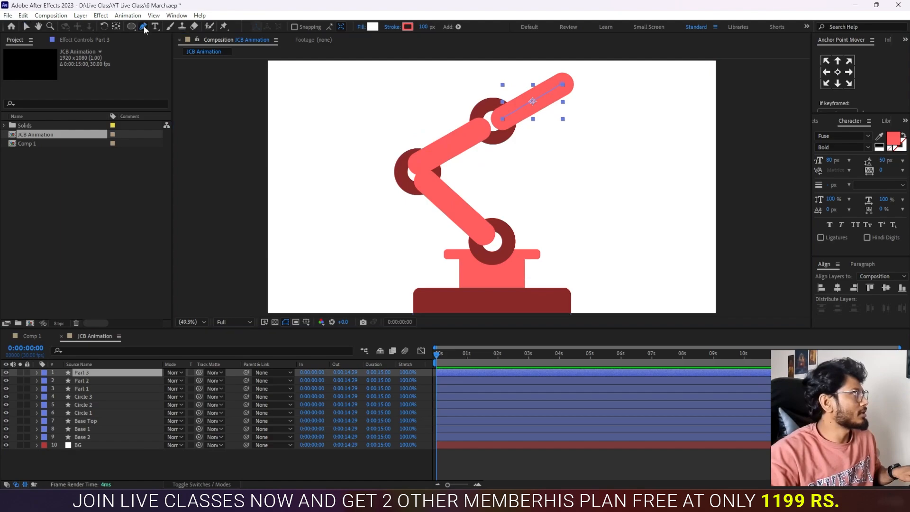
pyautogui.moveTo(563, 85); pyautogui.dragTo(570, 138)
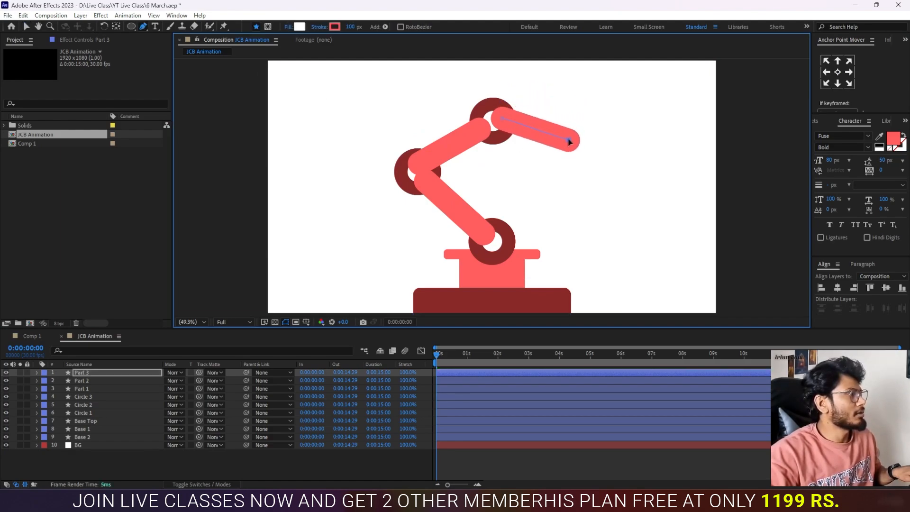
pyautogui.click(138, 68)
pyautogui.press('v')
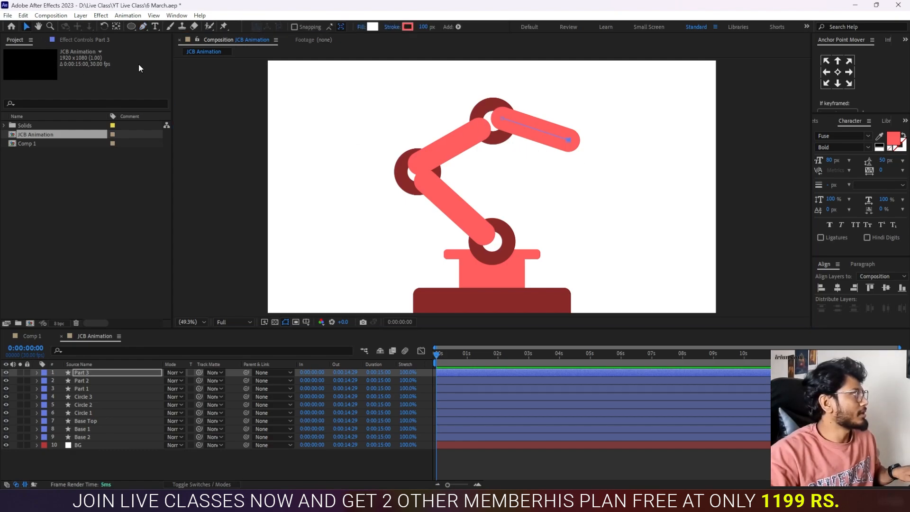
# Duplicate Circle 3 and place the copy over the outer end of Part 3.
pyautogui.click(84, 396)
pyautogui.hotkey('ctrl', 'd')
pyautogui.moveTo(495, 127); pyautogui.dragTo(582, 161)
# Duplicate Part 3, center the copy's anchor point, and move the copy so it extends outward from Circle 4.
pyautogui.click(528, 127)
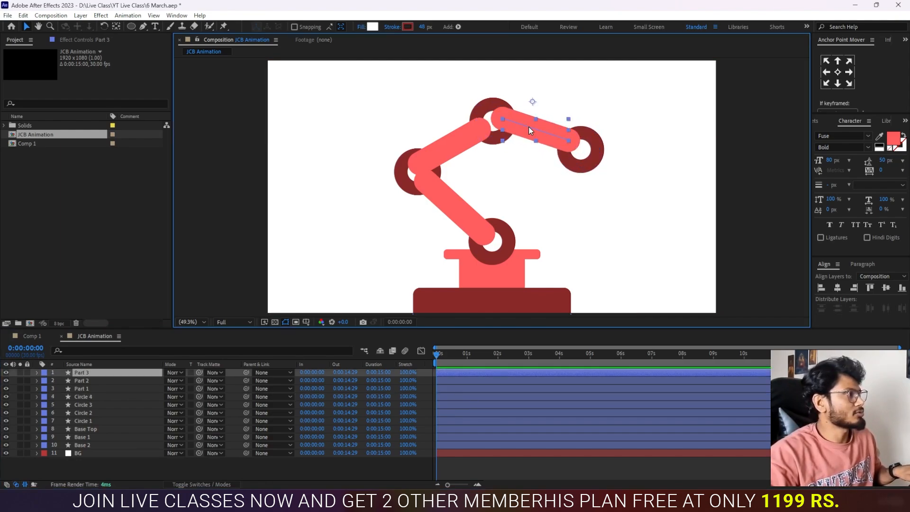
pyautogui.hotkey('ctrl', 'd')
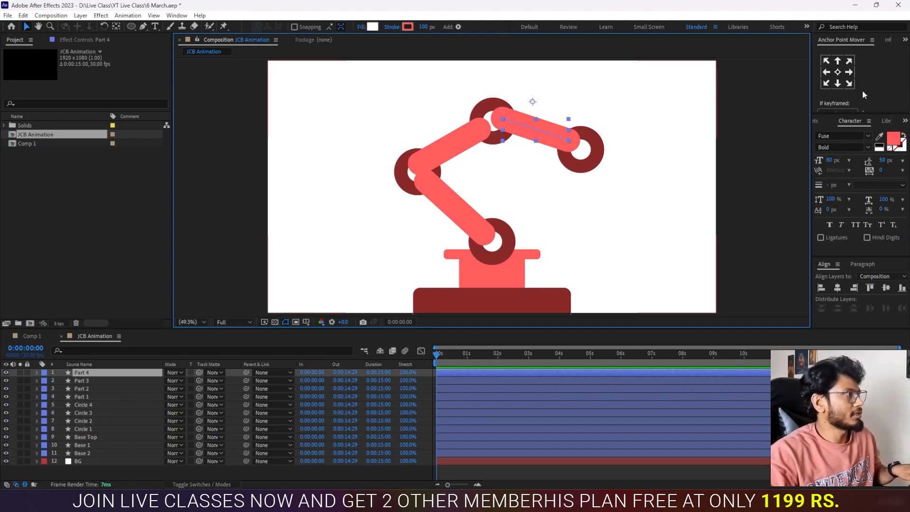
pyautogui.click(838, 72)
pyautogui.moveTo(519, 118); pyautogui.dragTo(602, 154)
pyautogui.hotkey('ctrl', 'z')
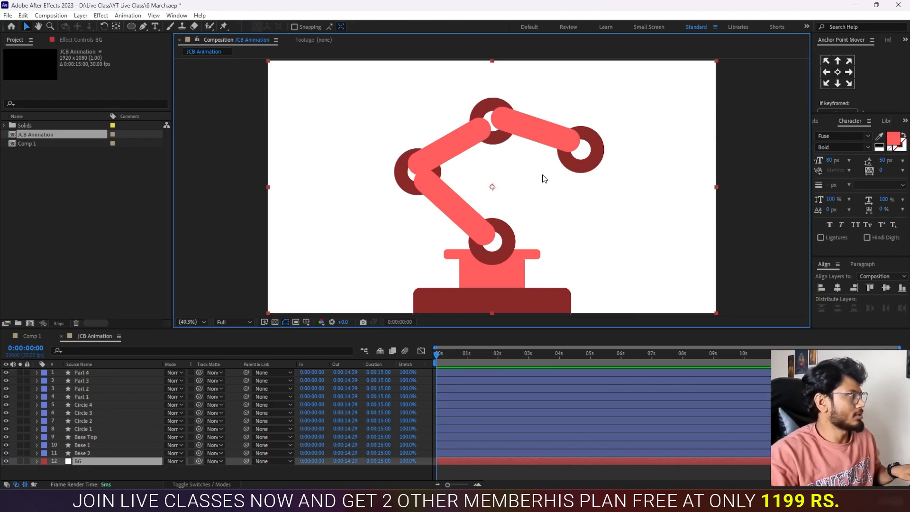
pyautogui.click(87, 373)
pyautogui.moveTo(522, 123); pyautogui.dragTo(608, 162)
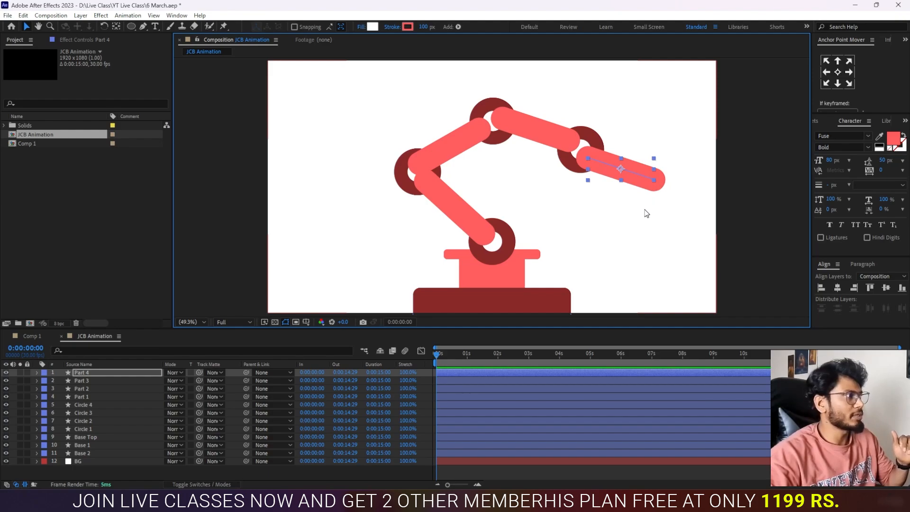
# Move the outer endpoint of Part 4 inward with the Pen tool to make a shorter segment pointing steeply down from Circle 4.
pyautogui.click(143, 26)
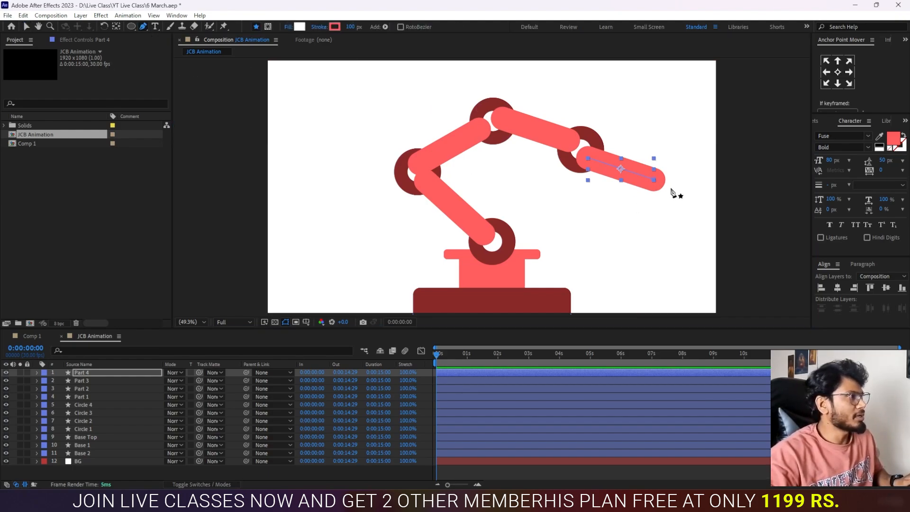
pyautogui.moveTo(655, 180); pyautogui.dragTo(610, 199)
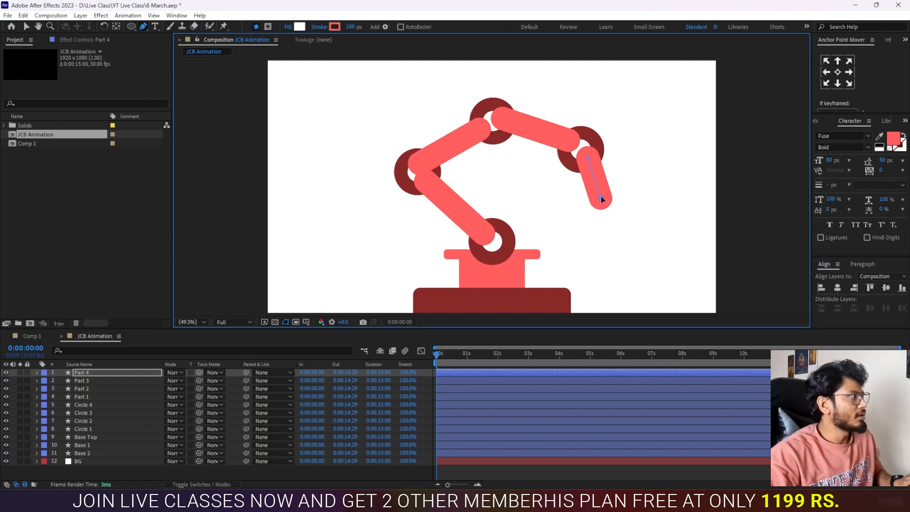
# Duplicate Circle 4 and place the copy over the lower end of Part 4.
pyautogui.click(92, 405)
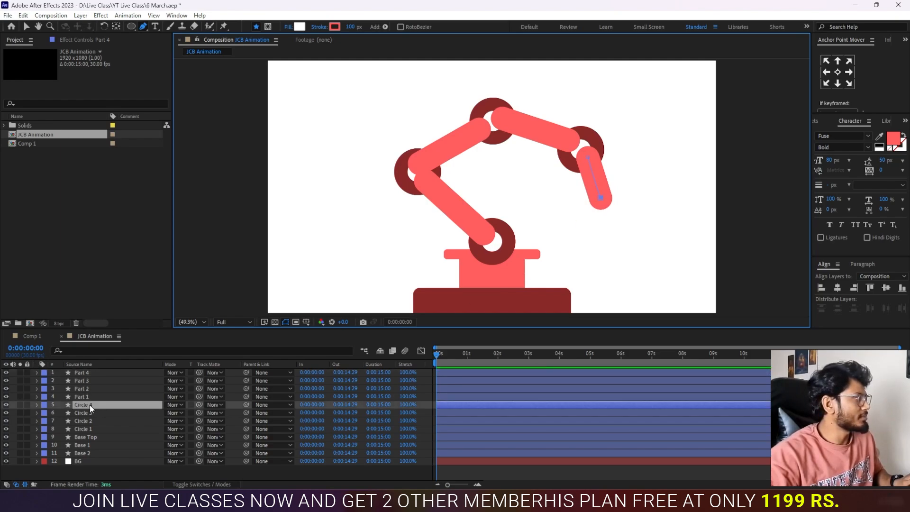
pyautogui.hotkey('ctrl', 'd')
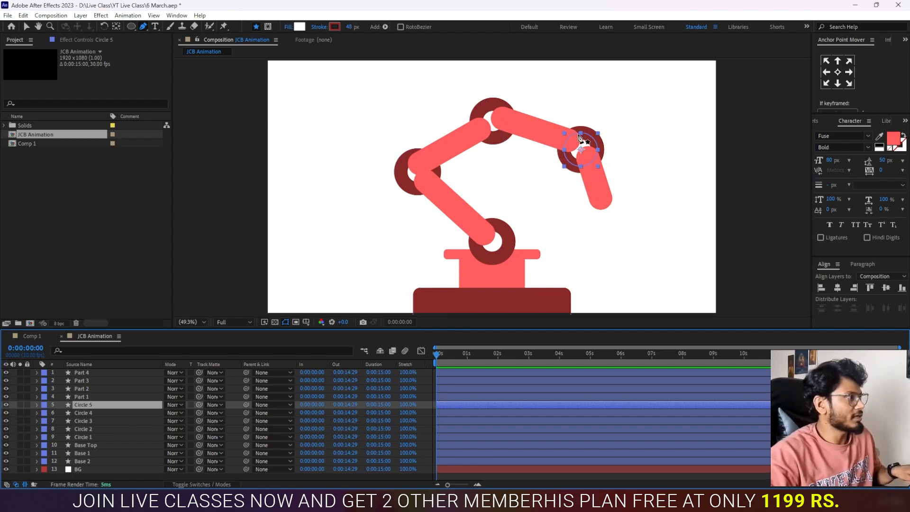
pyautogui.click(27, 26)
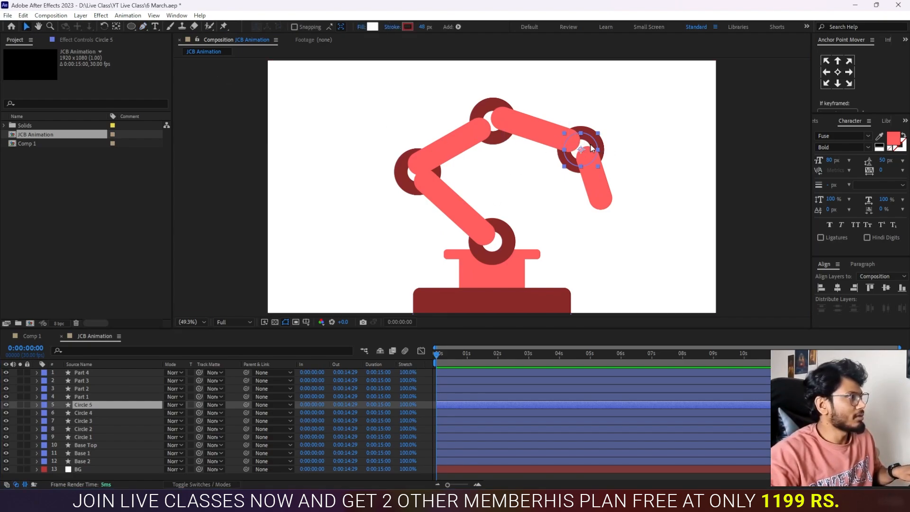
pyautogui.moveTo(589, 140)
pyautogui.mouseDown()
pyautogui.moveTo(610, 205)
pyautogui.moveTo(610, 197)
pyautogui.mouseUp()
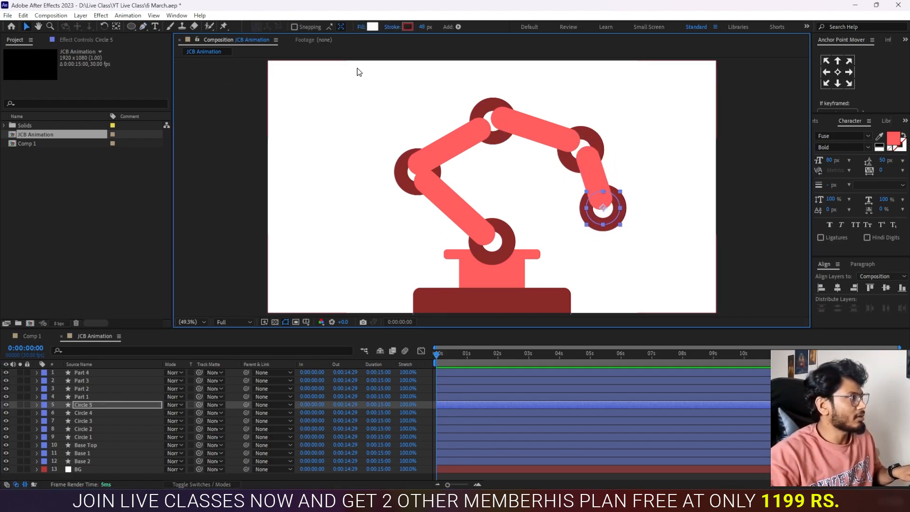
# Set Circle 5's stroke width to 60 px and its scale to 90%.
pyautogui.click(422, 26)
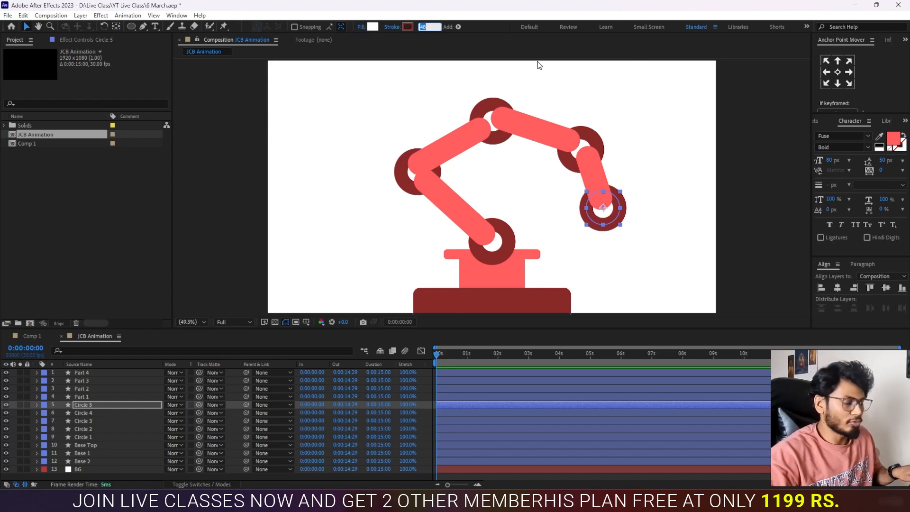
pyautogui.write('60')
pyautogui.press('Return')
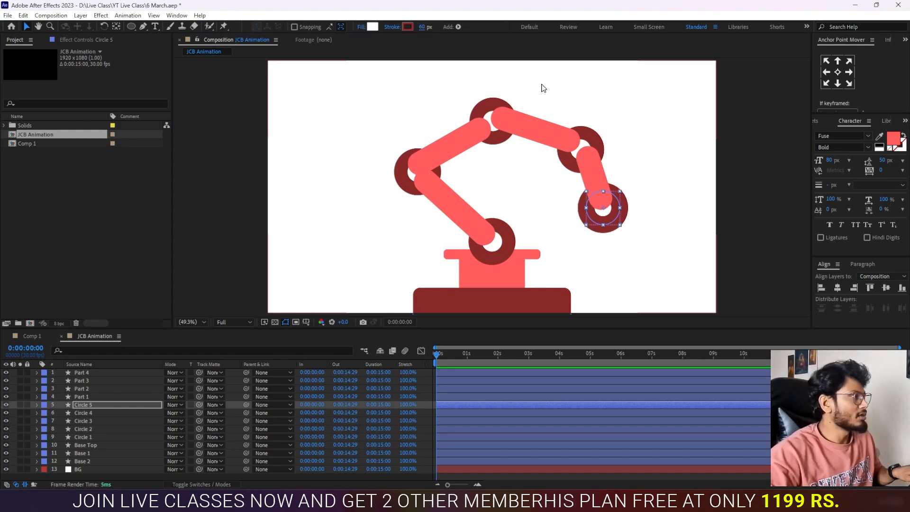
pyautogui.press('s')
pyautogui.moveTo(181, 413); pyautogui.dragTo(166, 413)
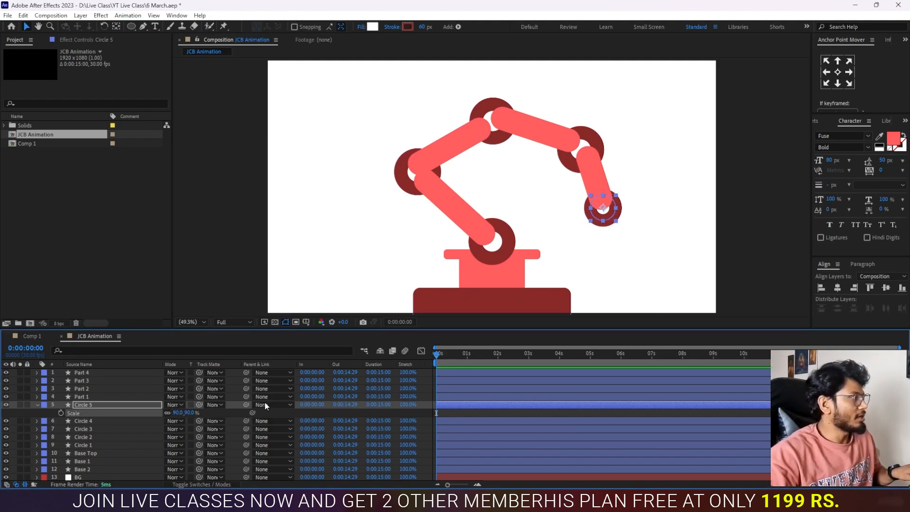
# Center Part 4's anchor point, duplicate the layer, and move the copy so it extends down from Circle 5.
pyautogui.click(596, 169)
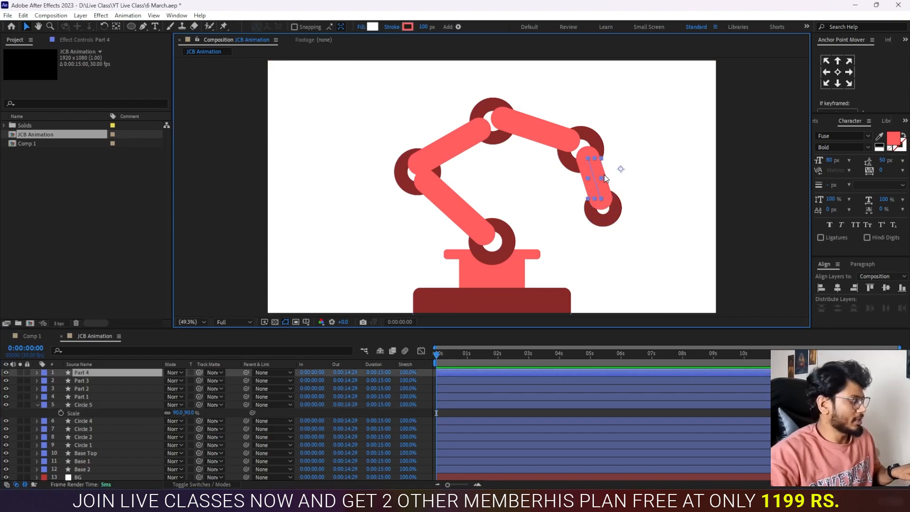
pyautogui.click(838, 72)
pyautogui.hotkey('ctrl', 'd')
pyautogui.moveTo(601, 190); pyautogui.dragTo(616, 246)
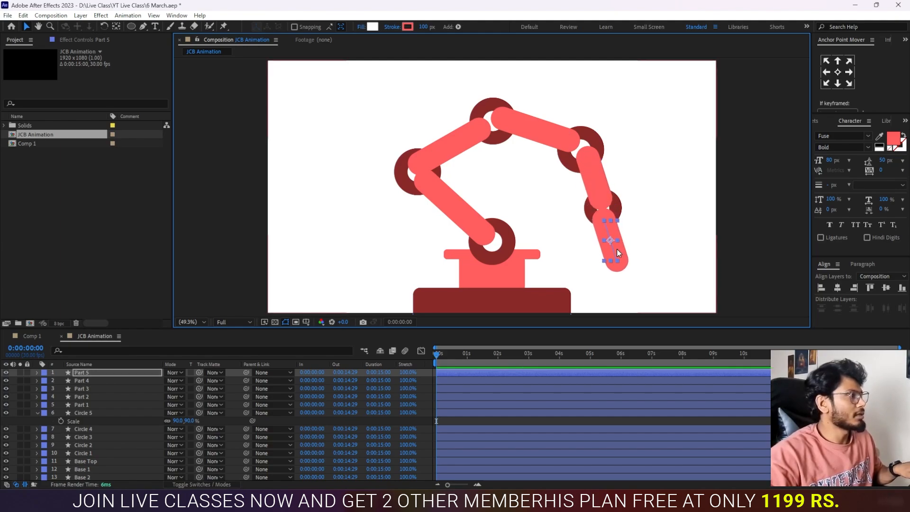
# Set Part 5's stroke width to 43 px and shorten the segment by moving its lower endpoint up with the Pen tool.
pyautogui.moveTo(423, 27); pyautogui.dragTo(406, 36)
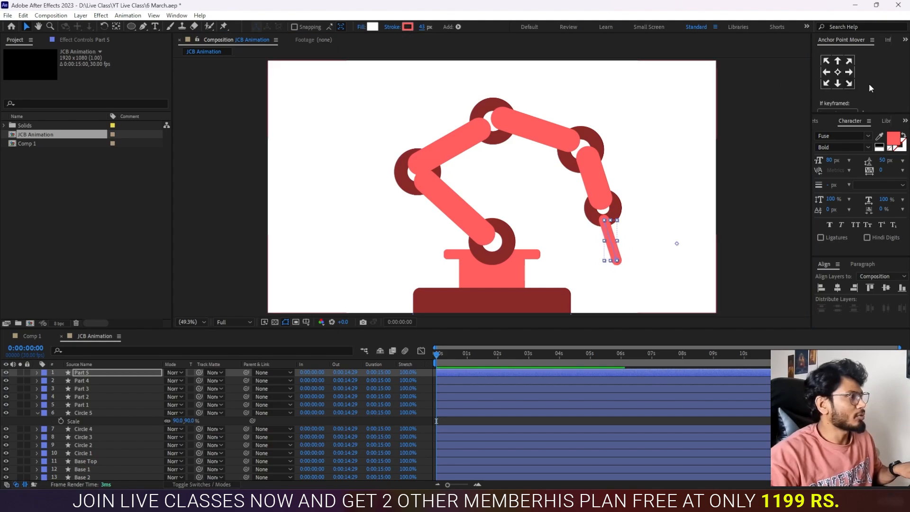
pyautogui.click(837, 72)
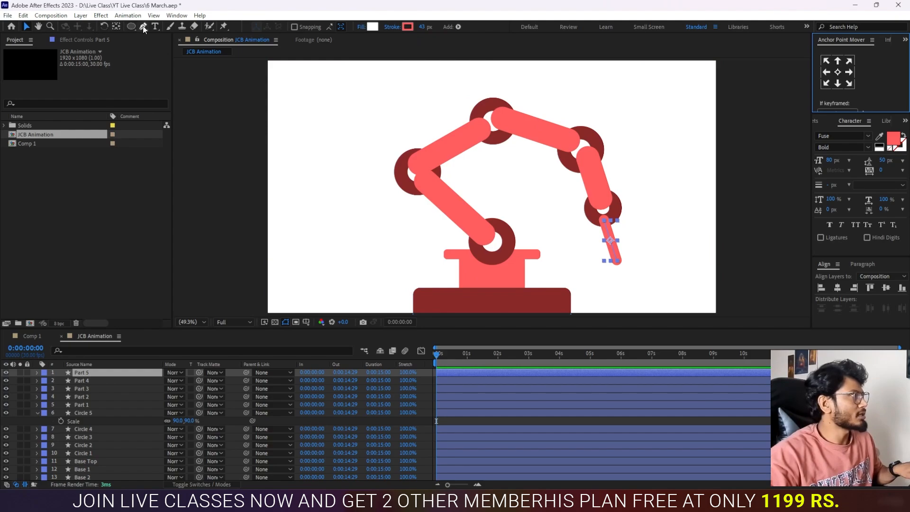
pyautogui.click(143, 27)
pyautogui.click(612, 251)
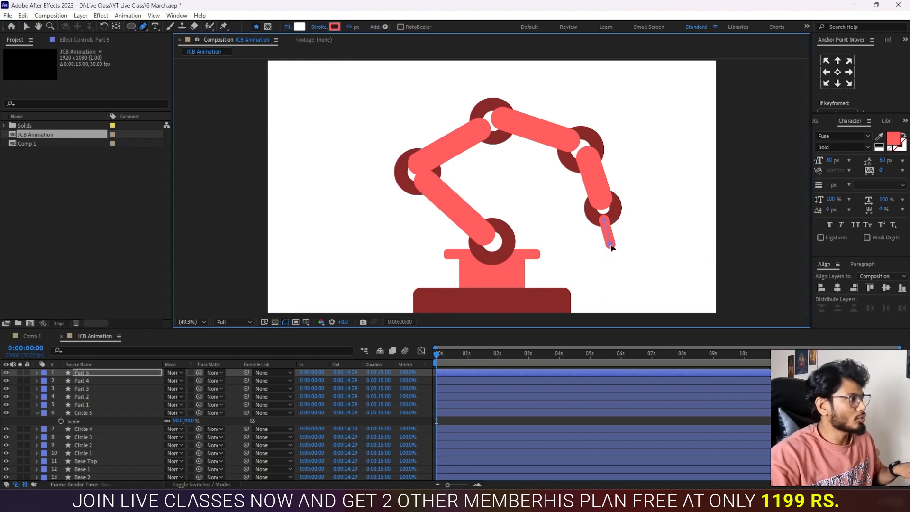
pyautogui.moveTo(612, 247); pyautogui.dragTo(611, 244)
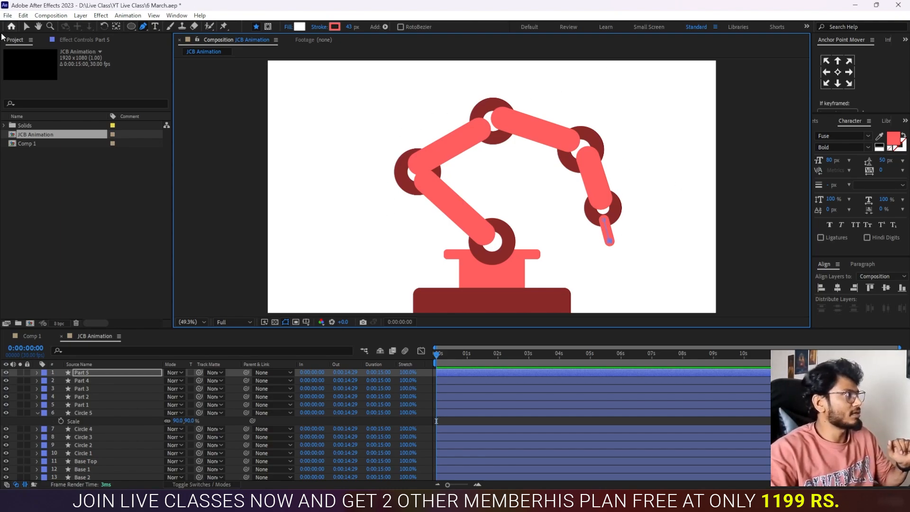
# Return to the Selection tool and show the layer switches in the timeline in place of the mode and track matte columns.
pyautogui.click(27, 27)
pyautogui.click(73, 233)
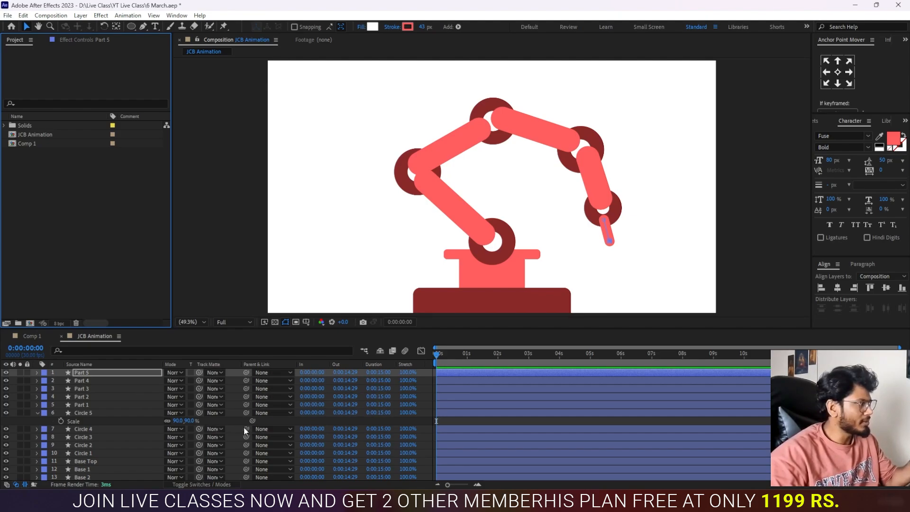
pyautogui.click(221, 346)
pyautogui.press('F4')
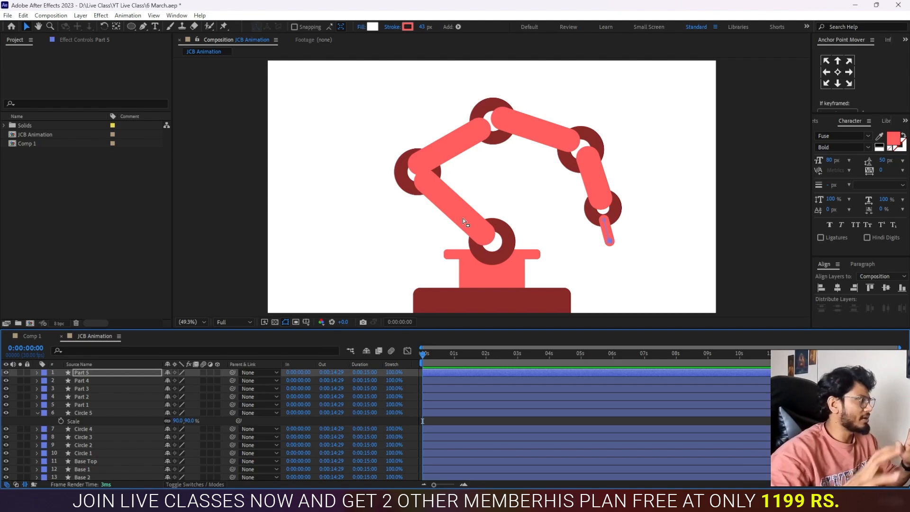
# Bring Part 1 and Circle 1 to the top of the layer stack, with Circle 1 above Part 1.
pyautogui.scroll(-1, 71, 453)
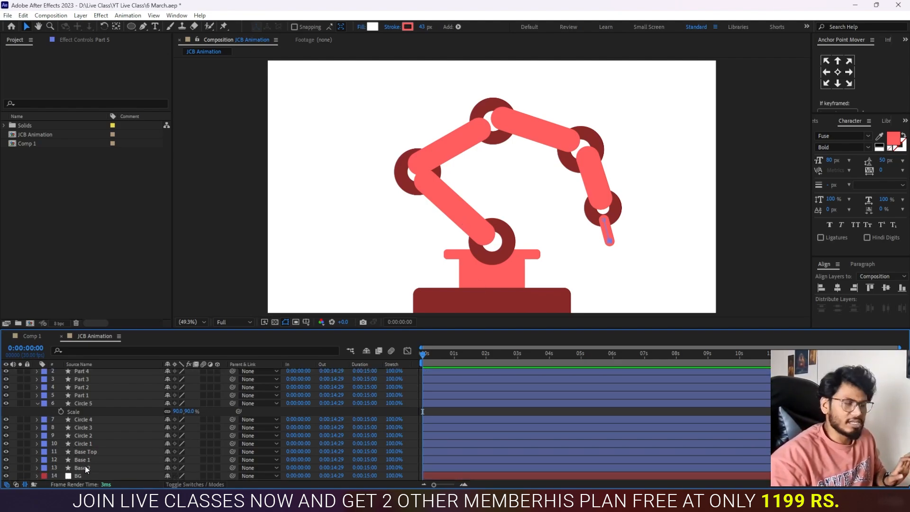
pyautogui.click(97, 444)
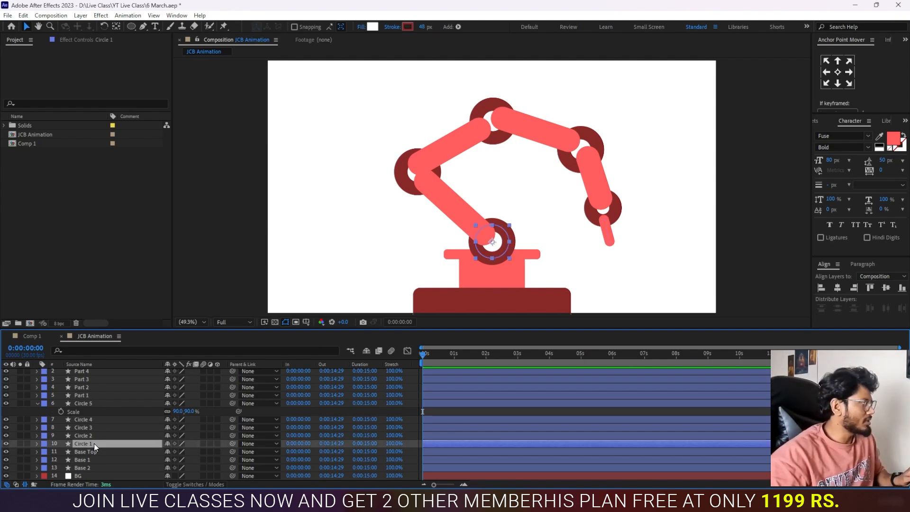
pyautogui.keyDown('ctrl'); pyautogui.click(90, 396); pyautogui.keyUp('ctrl')
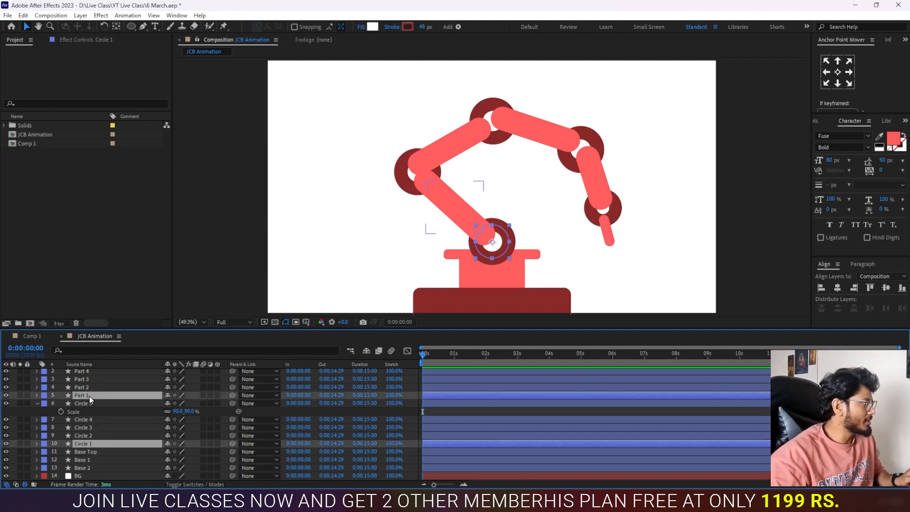
pyautogui.hotkey('ctrl', 'shift', ']')
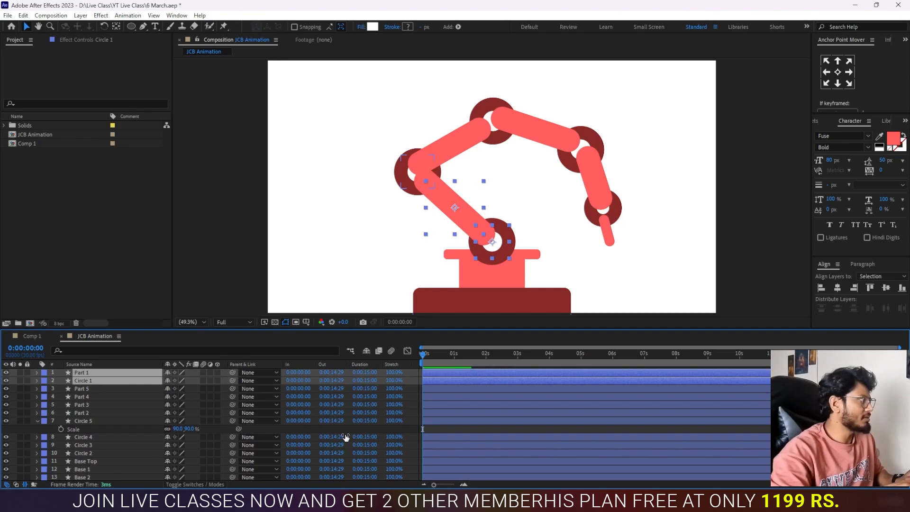
pyautogui.click(97, 382)
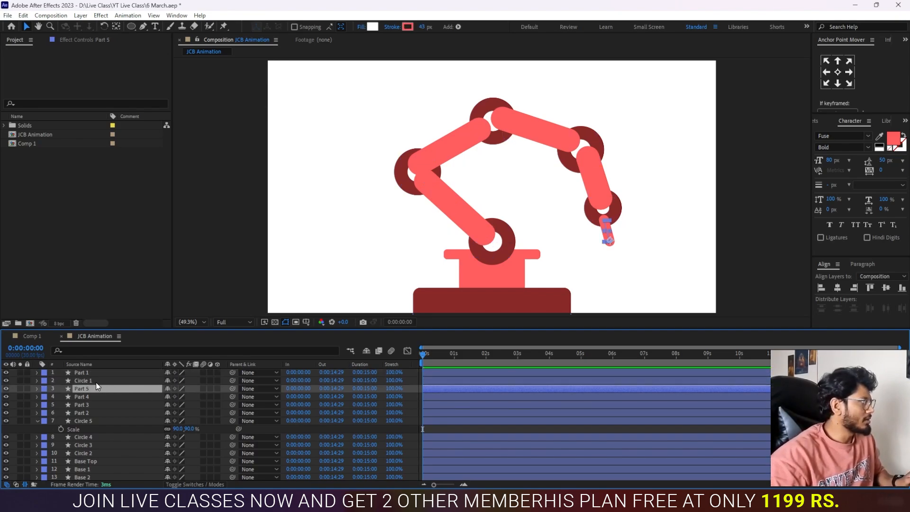
pyautogui.hotkey('ctrl', 'shift', ']')
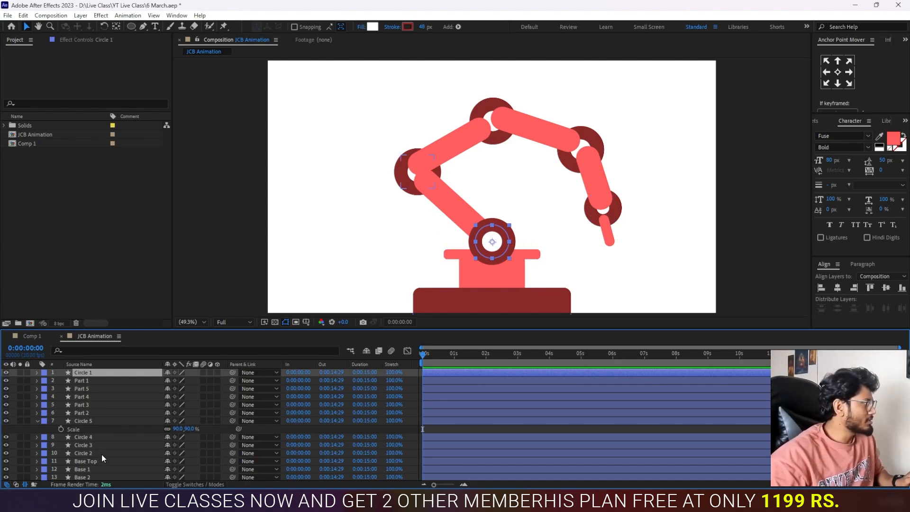
# Move Part 2 and Circle 2 directly below Part 1 in the layer stack, with Circle 2 above Part 2.
pyautogui.click(82, 453)
pyautogui.keyDown('ctrl'); pyautogui.click(92, 414); pyautogui.keyUp('ctrl')
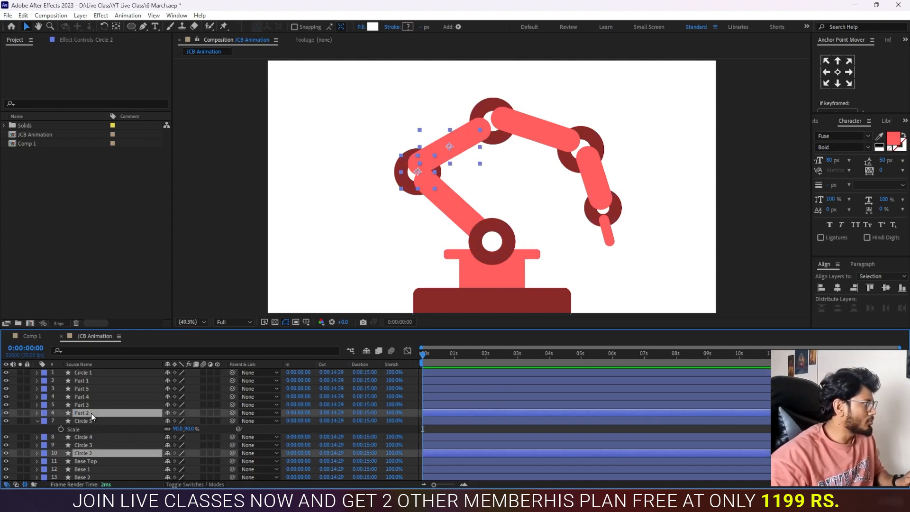
pyautogui.hotkey('ctrl', 'shift', ']')
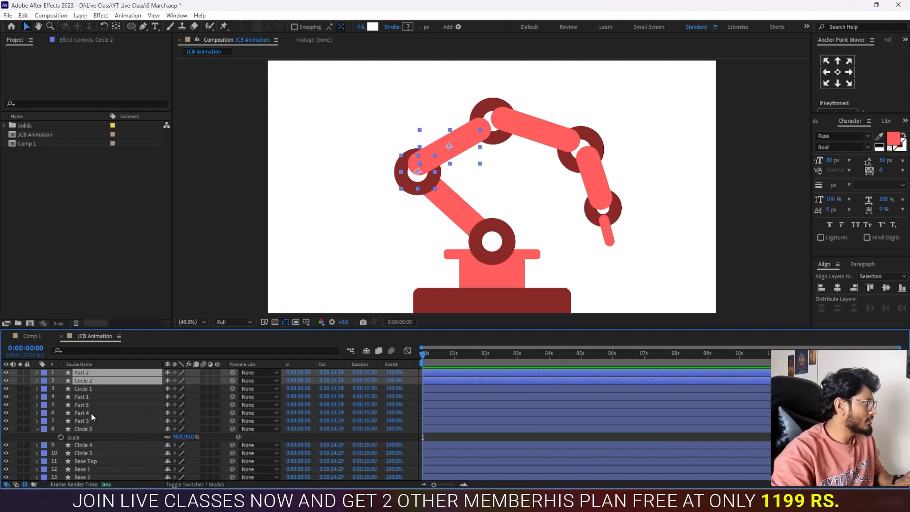
pyautogui.hotkey('ctrl', '[')
pyautogui.hotkey('ctrl', '[')
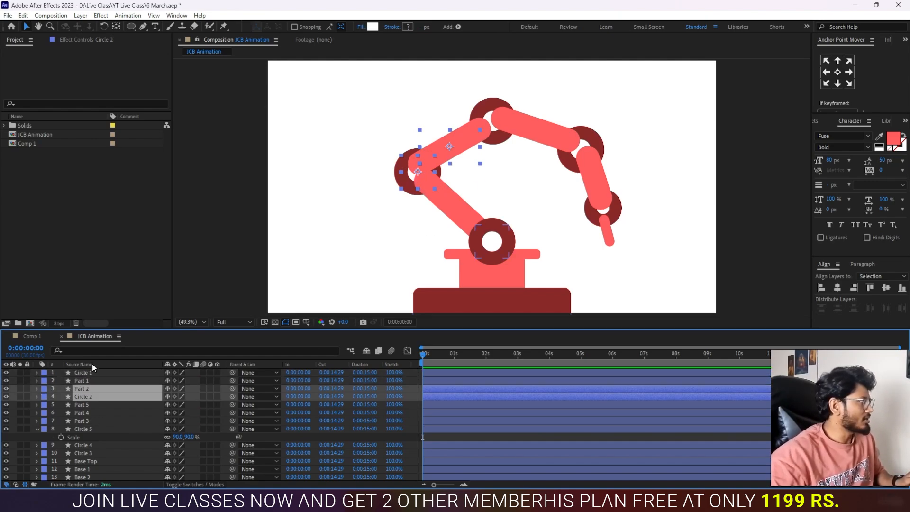
pyautogui.click(86, 380)
pyautogui.click(87, 395)
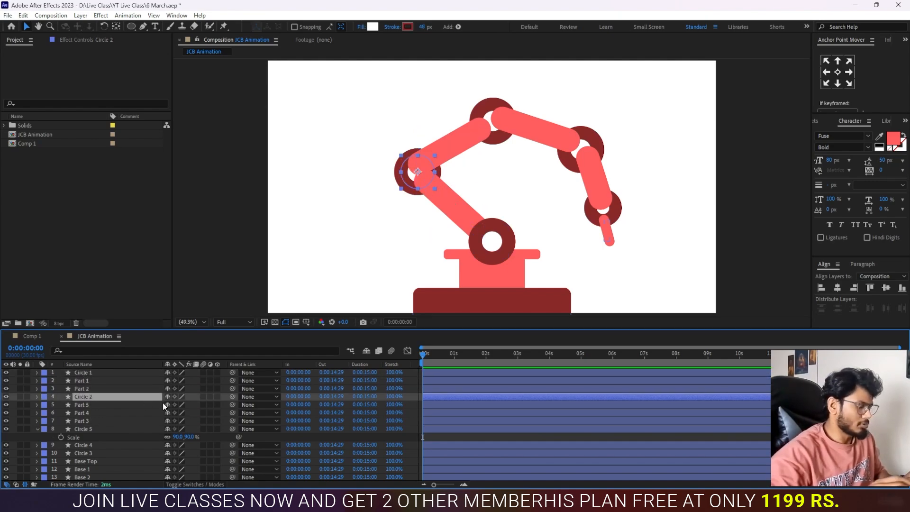
pyautogui.hotkey('ctrl', ']')
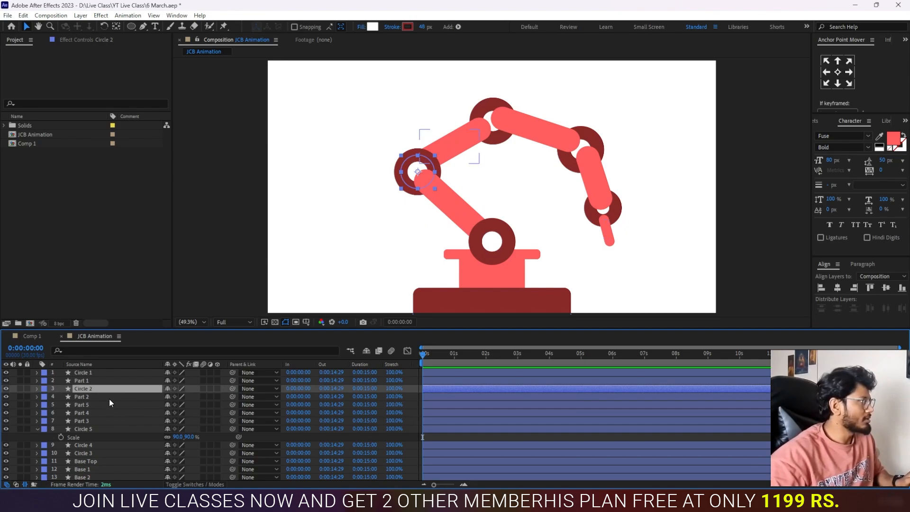
# Move Part 3 and Circle 3 up together so they sit directly below Part 2 in the layer stack.
pyautogui.click(85, 454)
pyautogui.keyDown('ctrl'); pyautogui.click(89, 420); pyautogui.keyUp('ctrl')
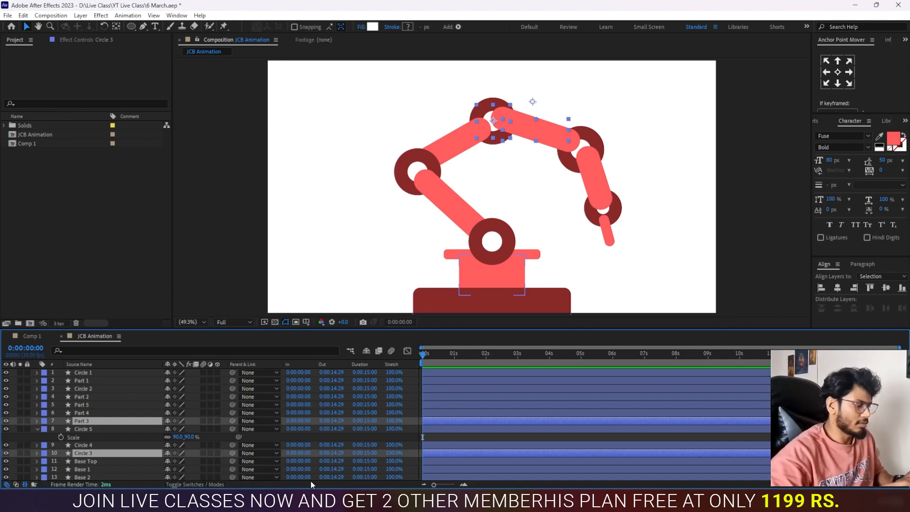
pyautogui.hotkey('ctrl', ']')
pyautogui.hotkey('ctrl', ']')
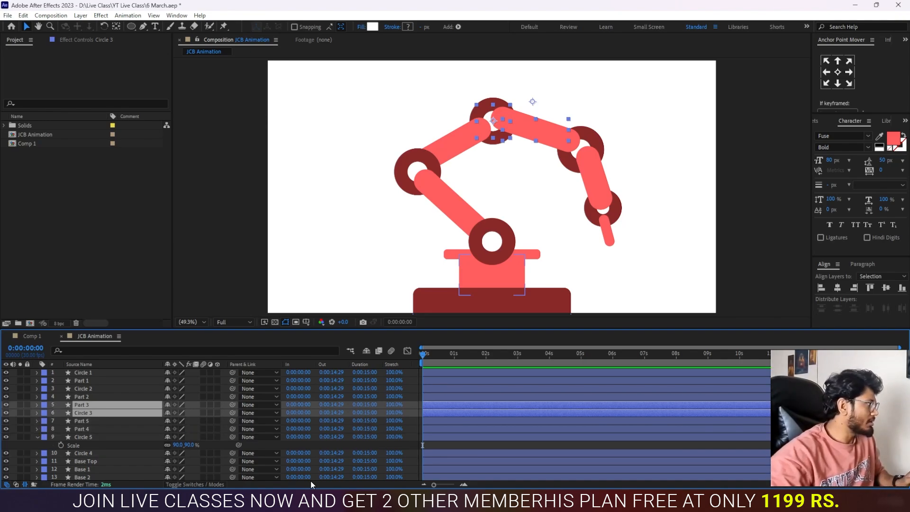
# Move Part 4 and Circle 4 up together so they sit directly below Circle 3 in the layer stack.
pyautogui.click(89, 451)
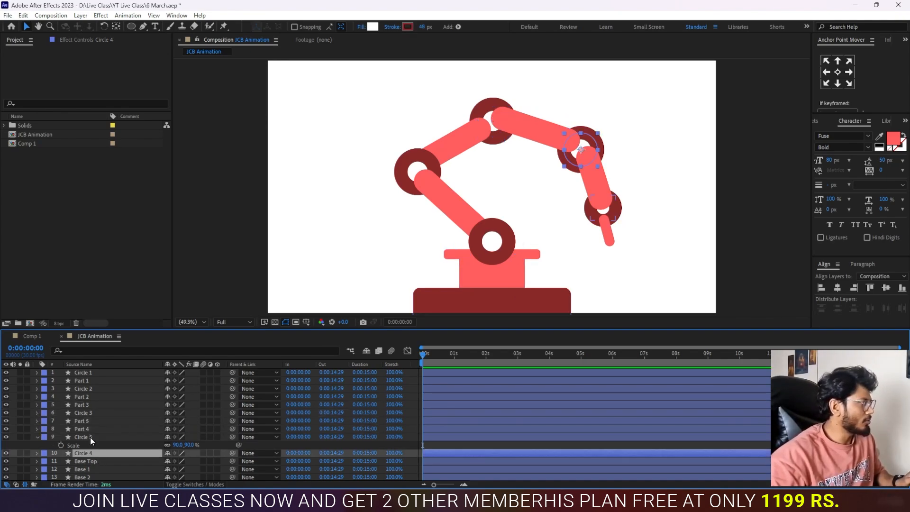
pyautogui.keyDown('ctrl'); pyautogui.click(91, 430); pyautogui.keyUp('ctrl')
pyautogui.hotkey('ctrl', ']')
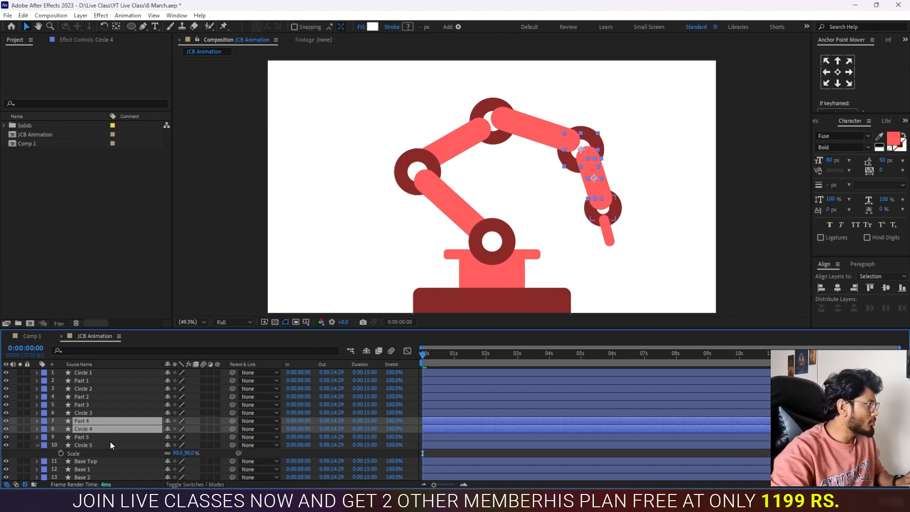
# Move Circle 3 up one level in the layer stack so it sits directly above Part 3.
pyautogui.click(81, 445)
pyautogui.click(81, 438)
pyautogui.click(81, 446)
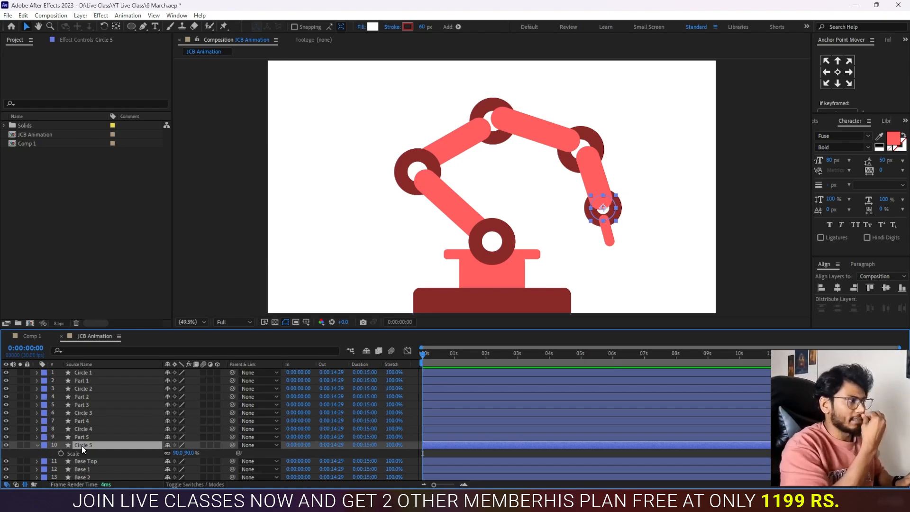
pyautogui.click(91, 390)
pyautogui.click(86, 405)
pyautogui.click(90, 413)
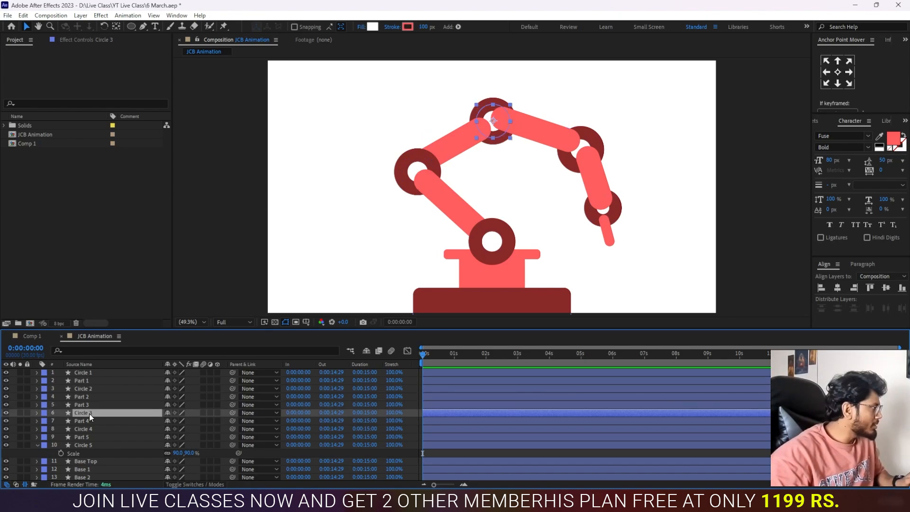
pyautogui.hotkey('ctrl', ']')
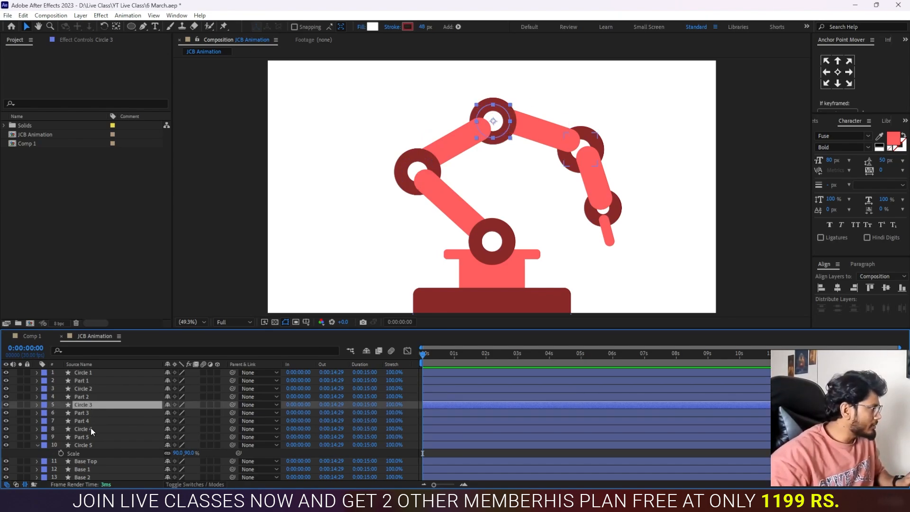
# Move Circle 4 directly above Part 4 and Circle 5 directly above Part 5 in the layer stack.
pyautogui.click(90, 429)
pyautogui.hotkey('ctrl', ']')
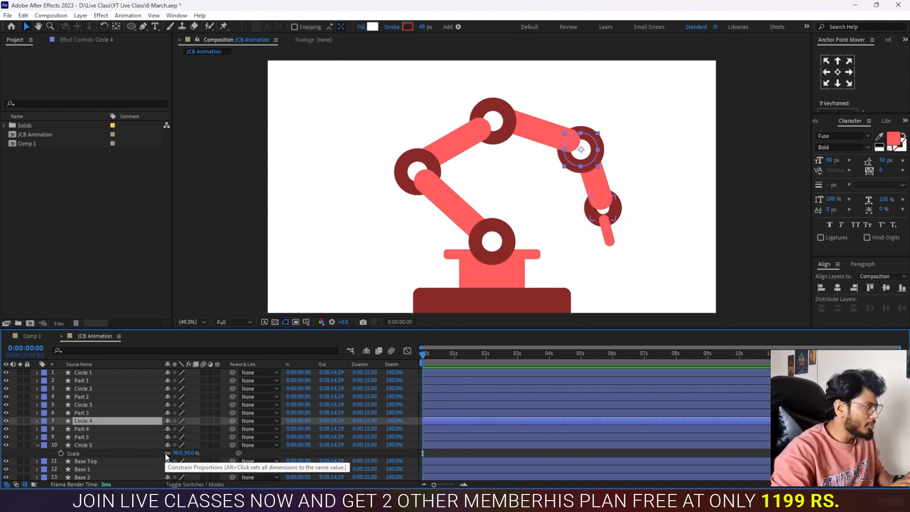
pyautogui.click(91, 445)
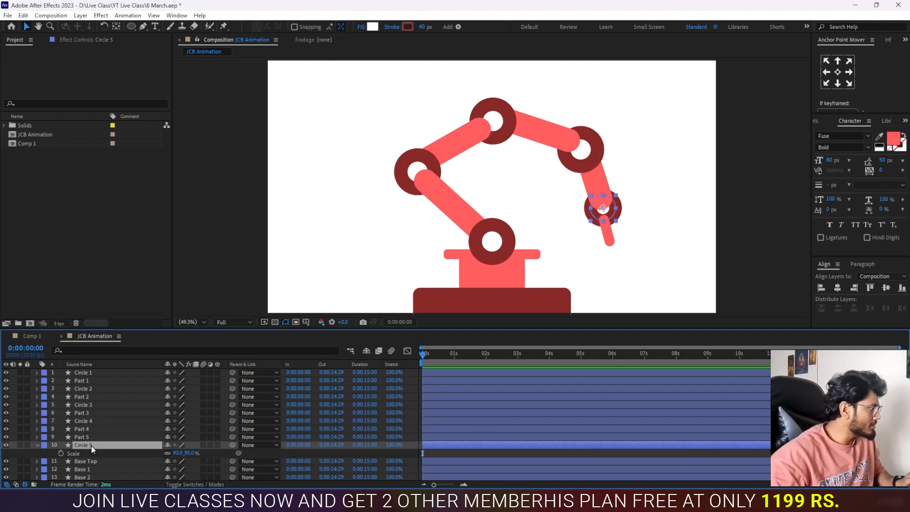
pyautogui.hotkey('ctrl', ']')
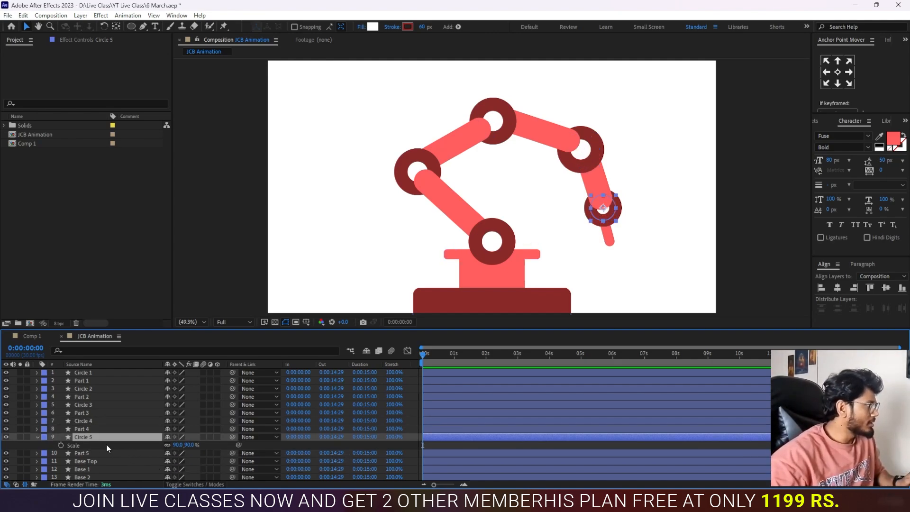
pyautogui.click(676, 243)
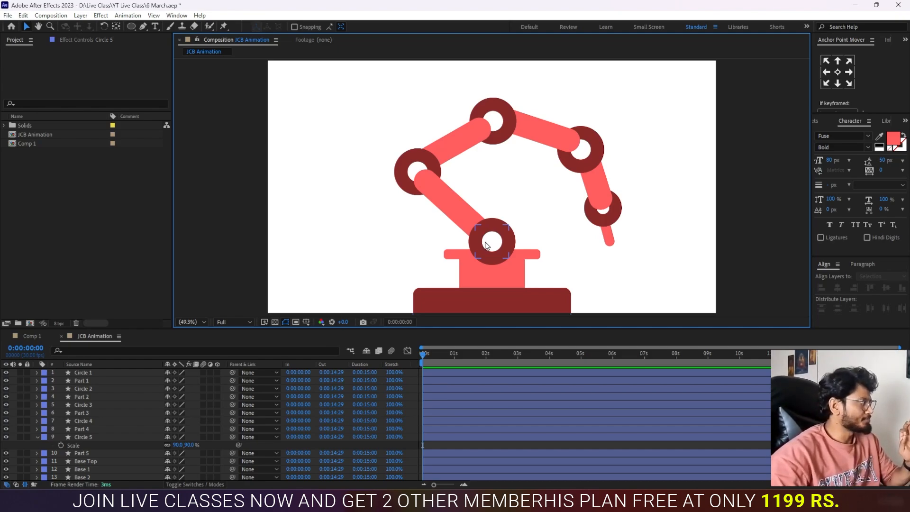
# Parent Part 1 and Circle 2 together to Circle 1.
pyautogui.click(99, 380)
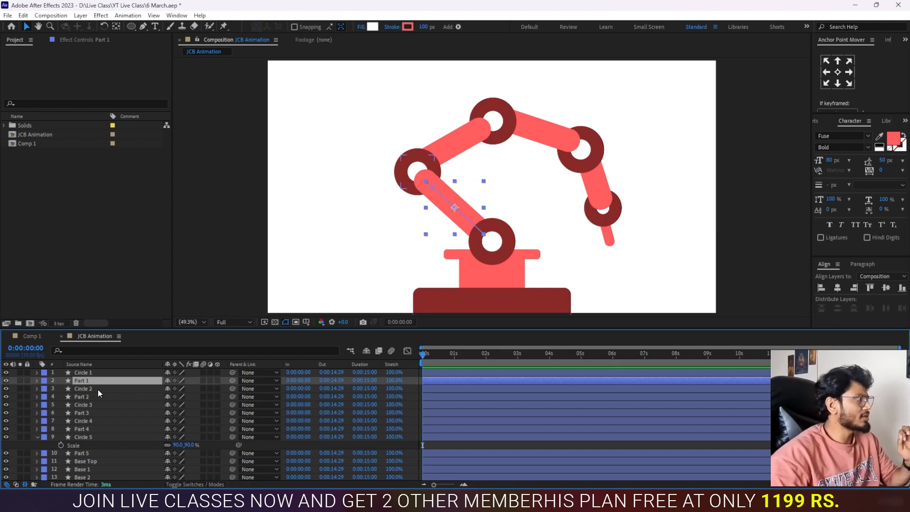
pyautogui.click(101, 388)
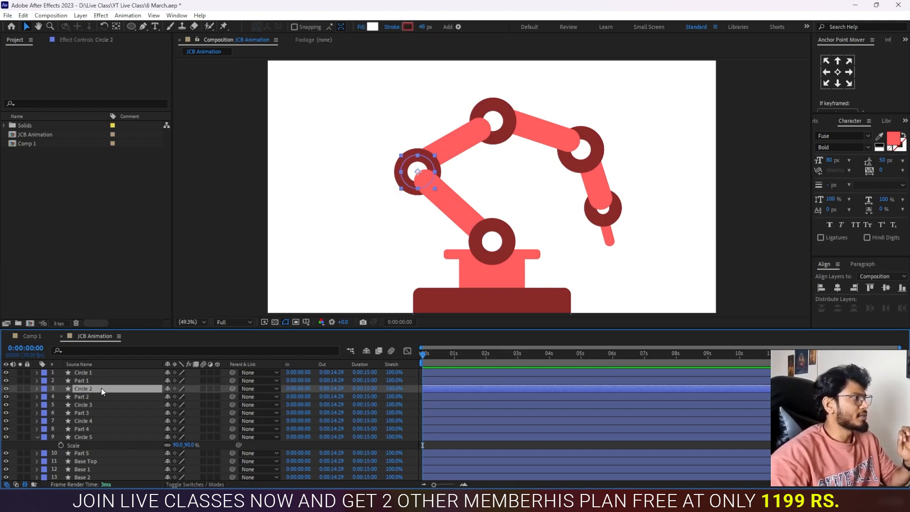
pyautogui.click(98, 379)
pyautogui.keyDown('ctrl'); pyautogui.click(96, 387); pyautogui.keyUp('ctrl')
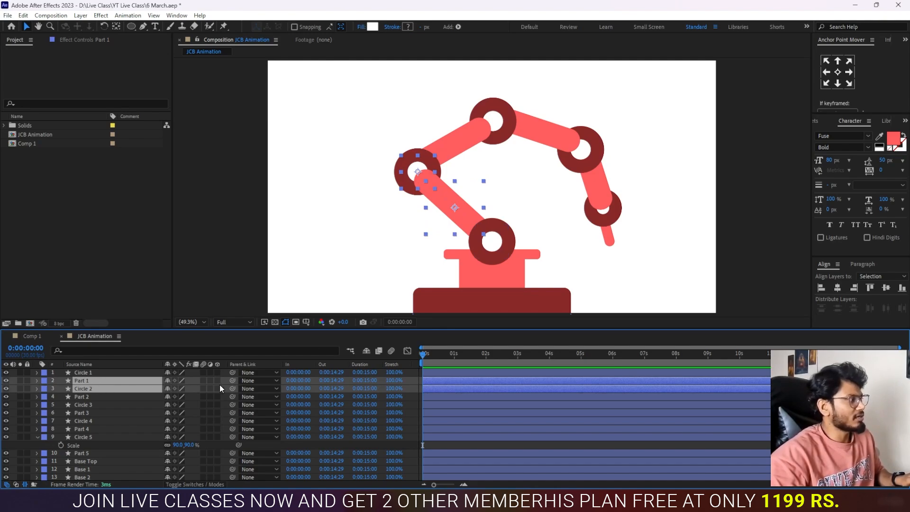
pyautogui.moveTo(232, 381); pyautogui.dragTo(104, 372)
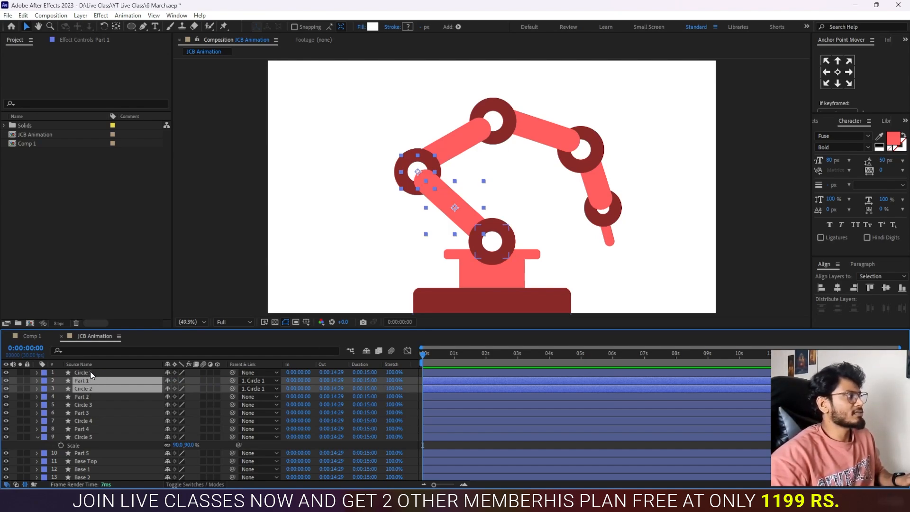
# Examine which arm pieces the Circle 1, Part 1, Circle 2 and Part 2 layers represent at the first two joints.
pyautogui.click(92, 372)
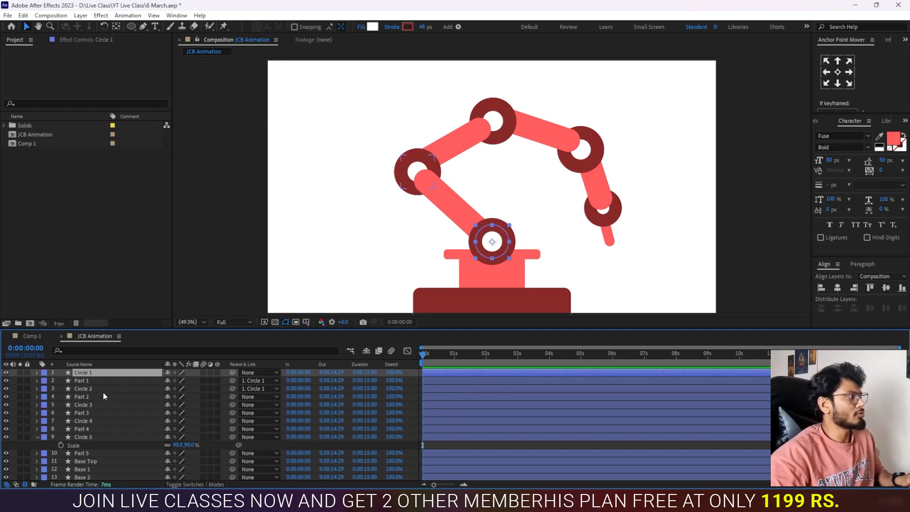
pyautogui.click(104, 388)
pyautogui.keyDown('ctrl'); pyautogui.click(103, 397); pyautogui.keyUp('ctrl')
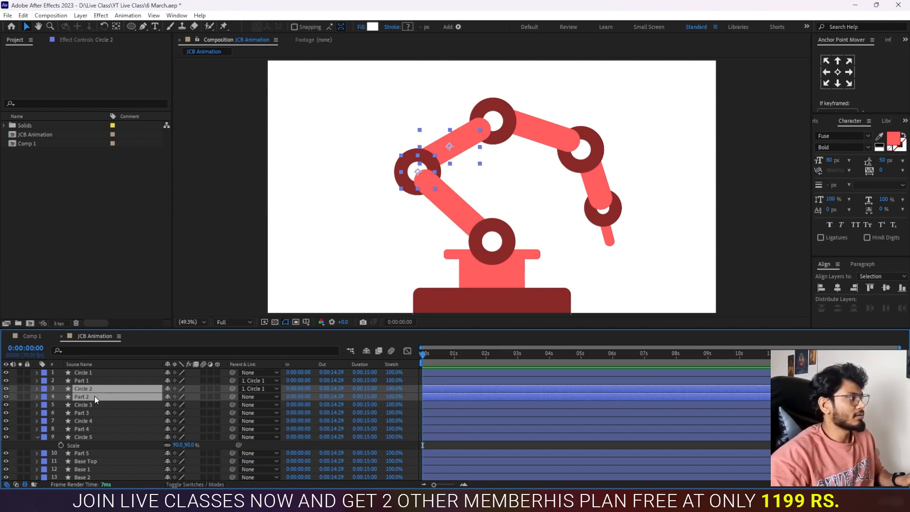
pyautogui.click(115, 373)
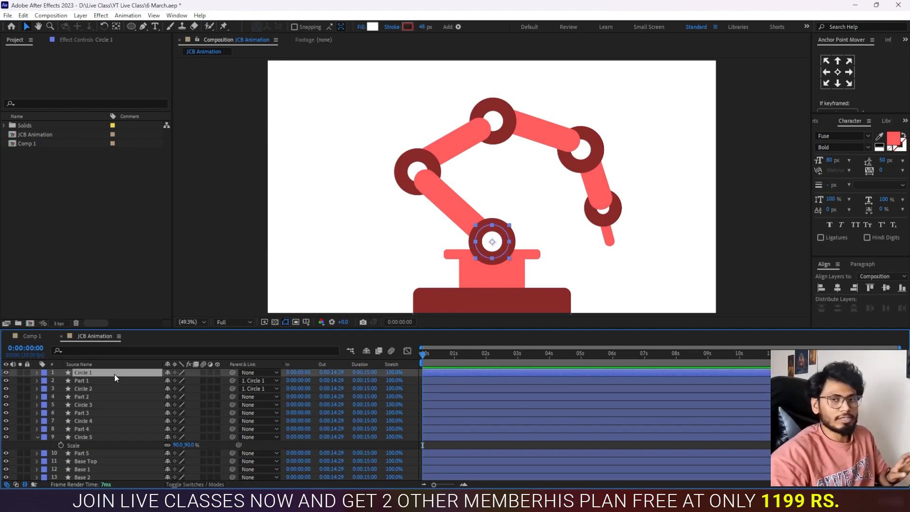
pyautogui.click(94, 381)
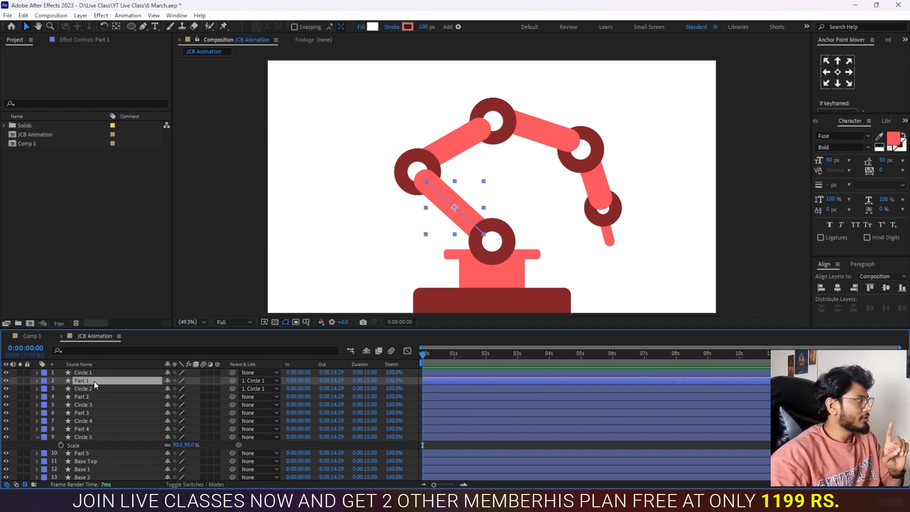
pyautogui.click(90, 389)
pyautogui.click(92, 382)
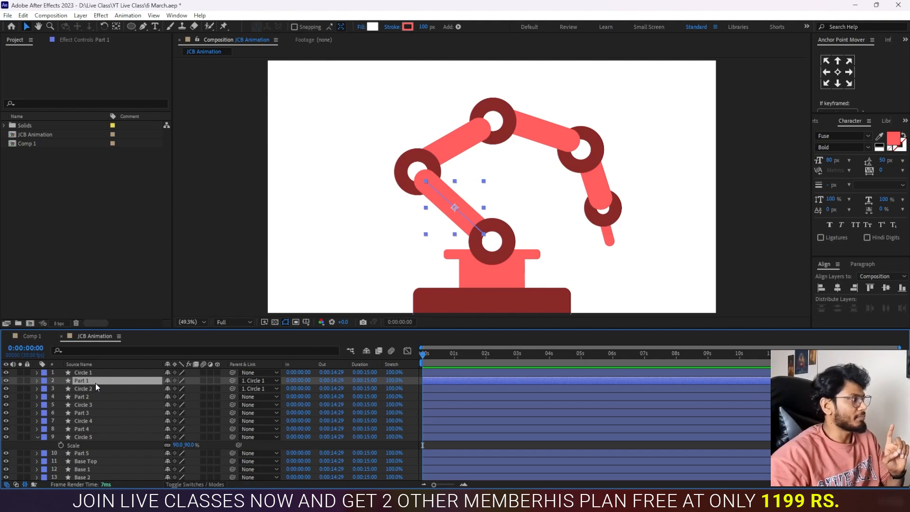
pyautogui.click(96, 388)
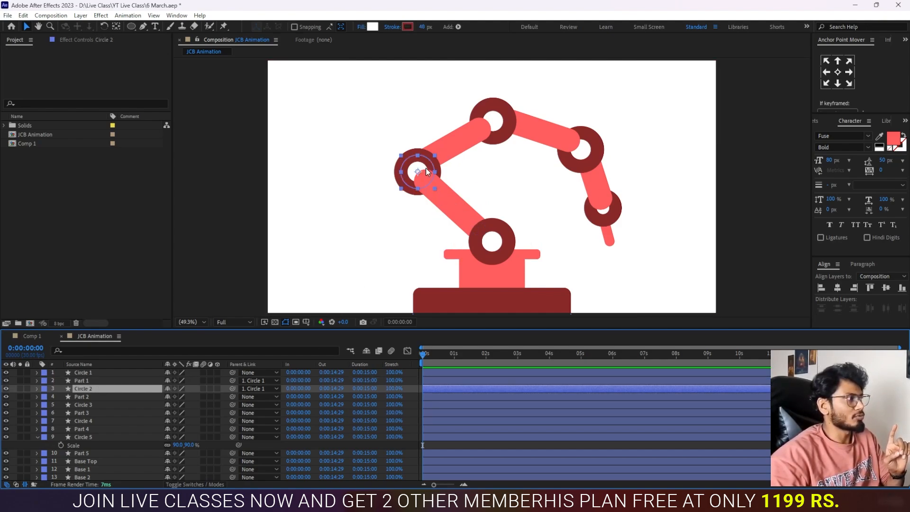
# Test the first joint by rotating Circle 1 to 12° and to -49°, and undo both rotations.
pyautogui.click(87, 373)
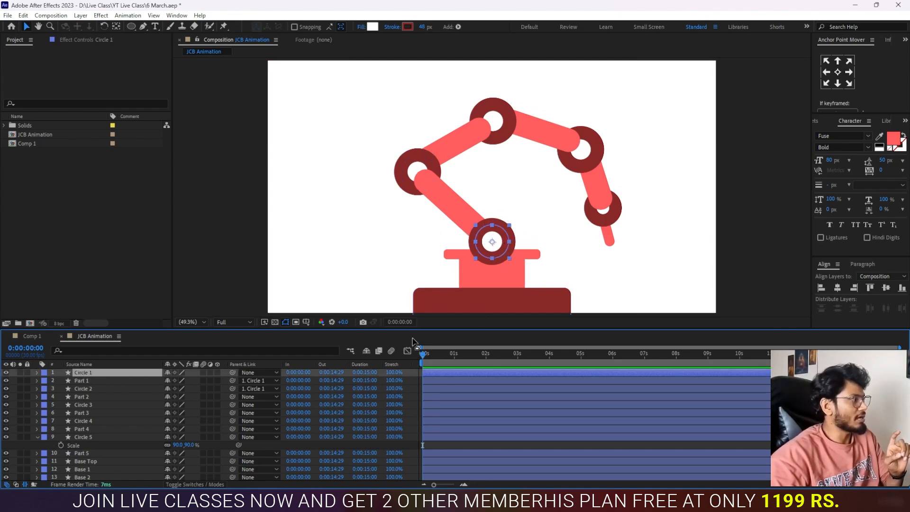
pyautogui.press('r')
pyautogui.moveTo(176, 381); pyautogui.dragTo(164, 367)
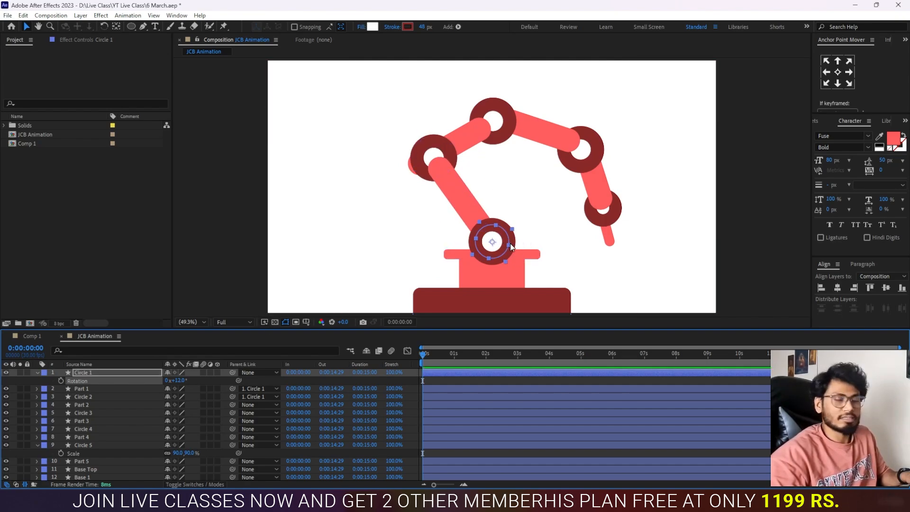
pyautogui.moveTo(176, 383); pyautogui.dragTo(146, 379)
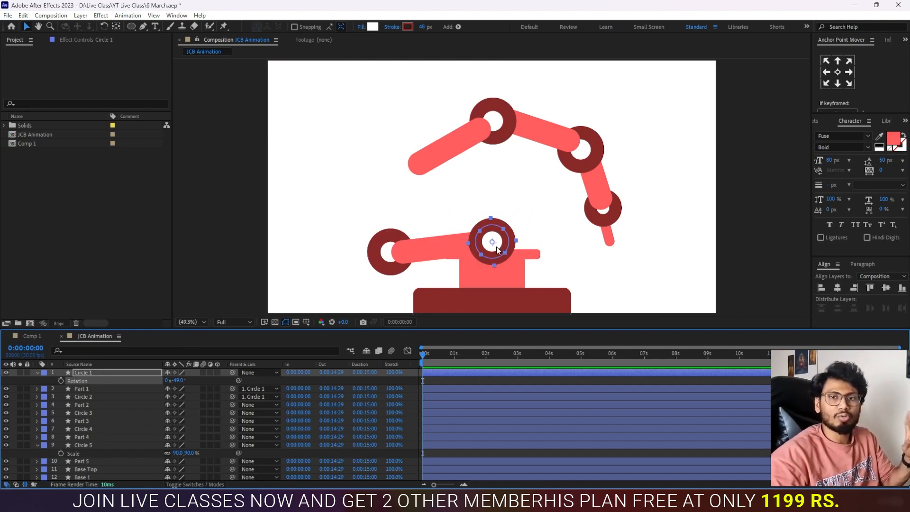
pyautogui.hotkey('ctrl', 'z')
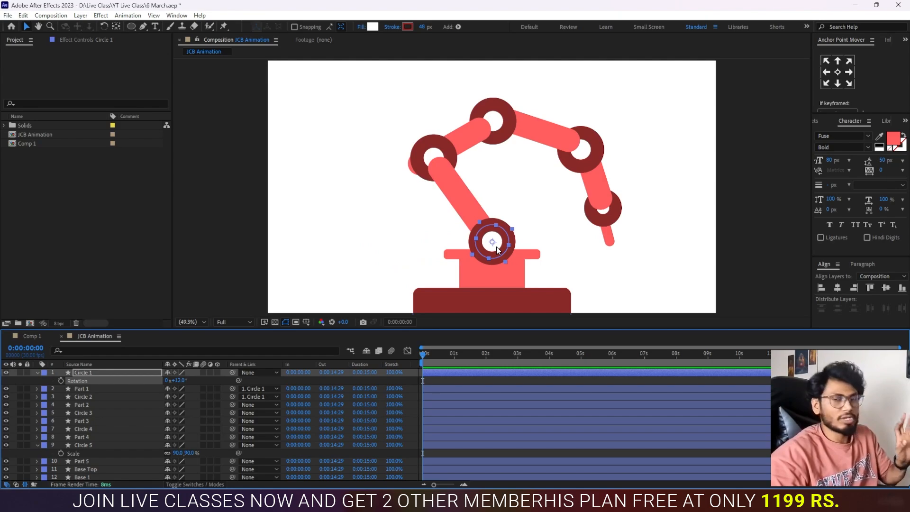
pyautogui.hotkey('ctrl', 'z')
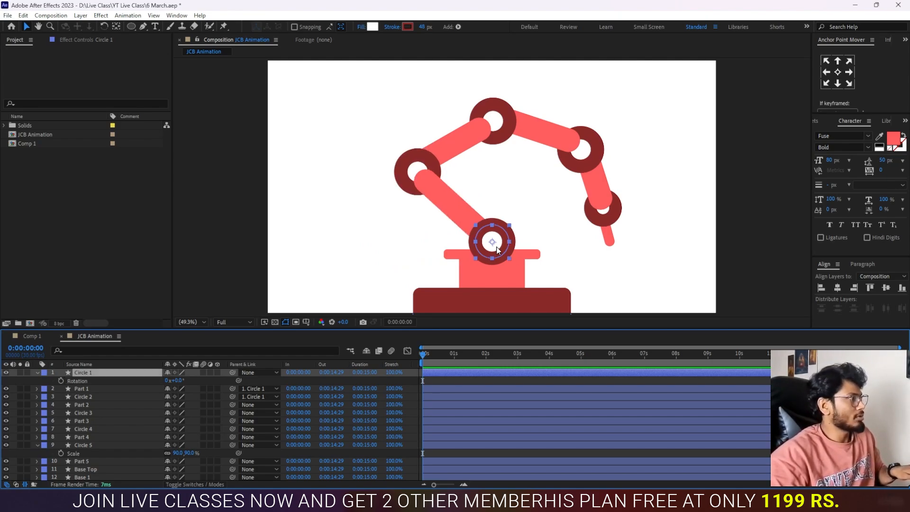
# Parent Part 2 and Circle 3 together to Circle 2.
pyautogui.click(99, 391)
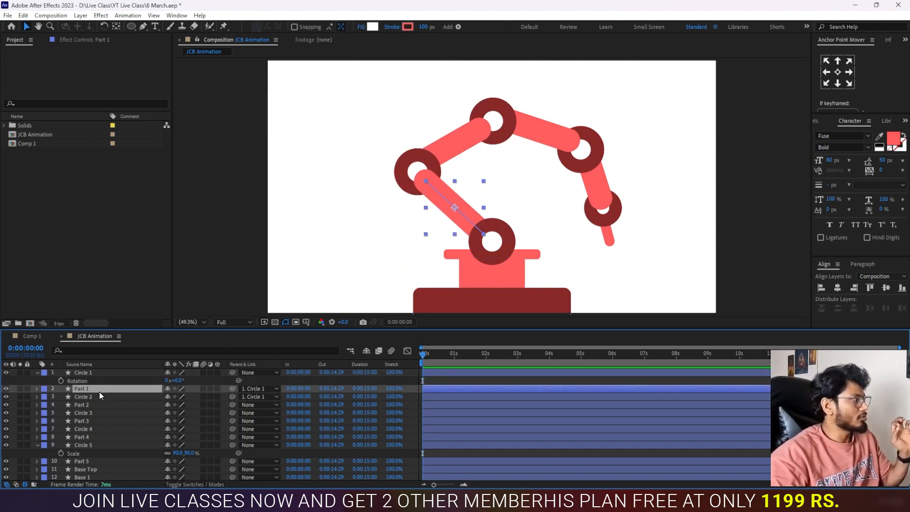
pyautogui.click(92, 405)
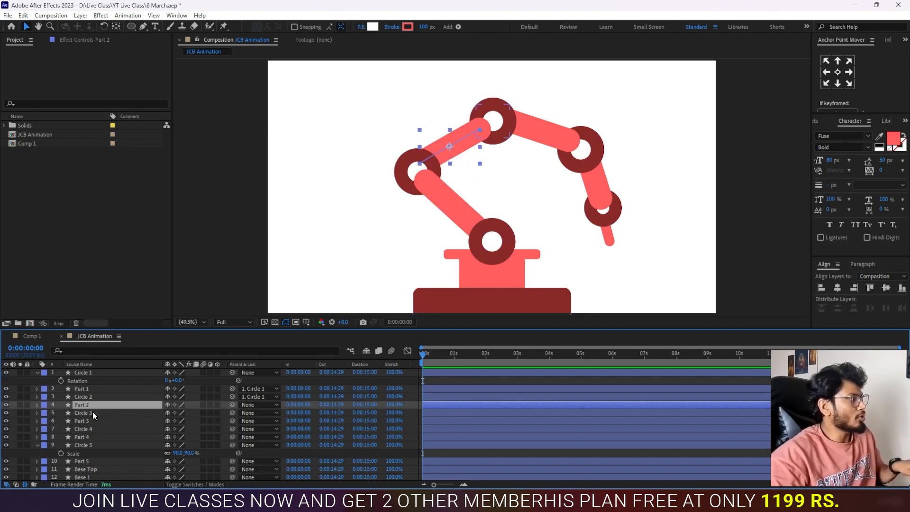
pyautogui.keyDown('shift'); pyautogui.click(93, 413); pyautogui.keyUp('shift')
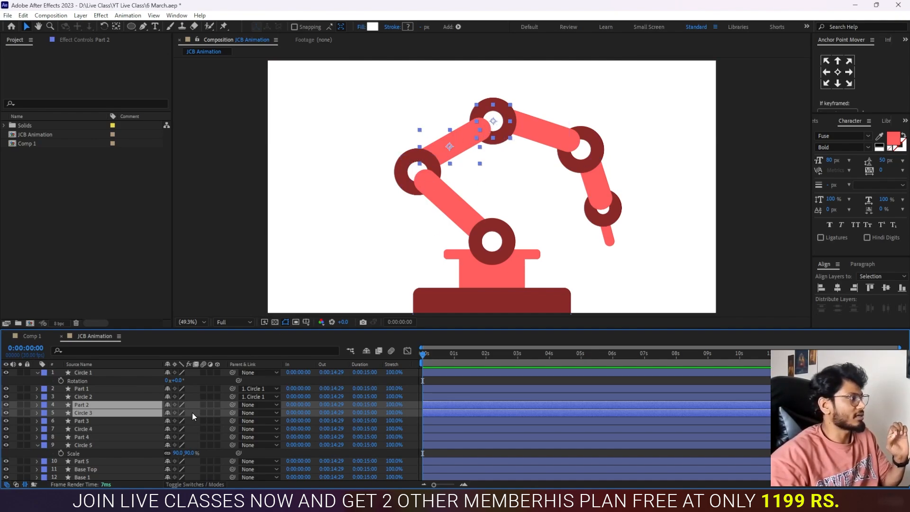
pyautogui.moveTo(233, 405); pyautogui.dragTo(104, 397)
# Test the second joint by rotating Circle 2 to 28°, and undo the rotation.
pyautogui.click(104, 397)
pyautogui.click(94, 416)
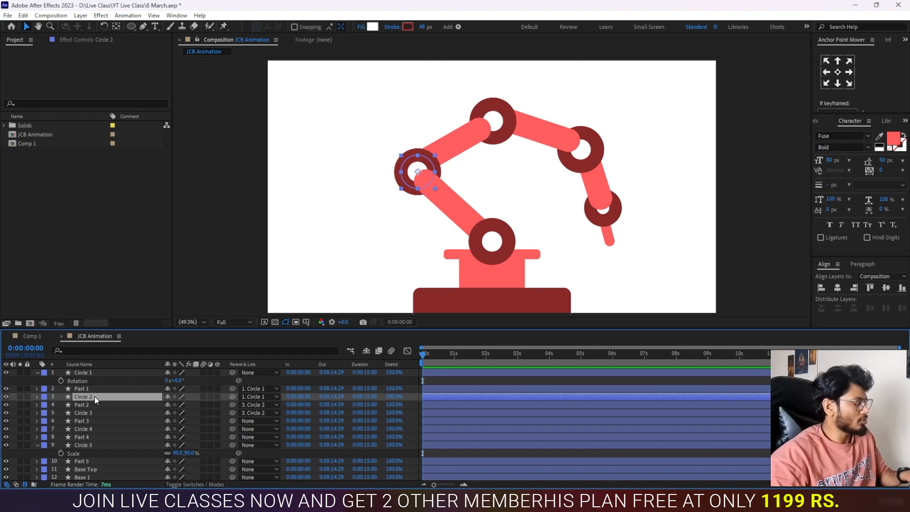
pyautogui.press('r')
pyautogui.moveTo(179, 405)
pyautogui.mouseDown()
pyautogui.moveTo(197, 404)
pyautogui.moveTo(152, 403)
pyautogui.moveTo(186, 389)
pyautogui.mouseUp()
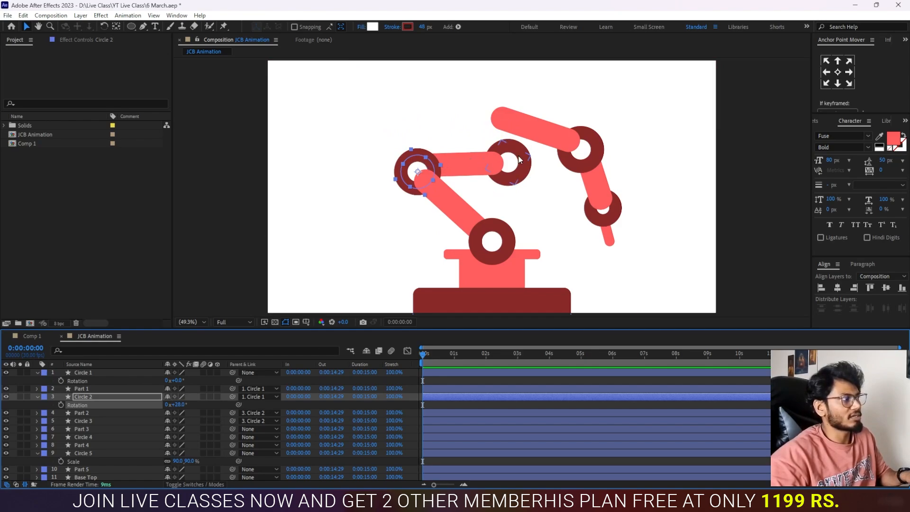
pyautogui.click(181, 405)
pyautogui.press('Return')
pyautogui.hotkey('ctrl', 'z')
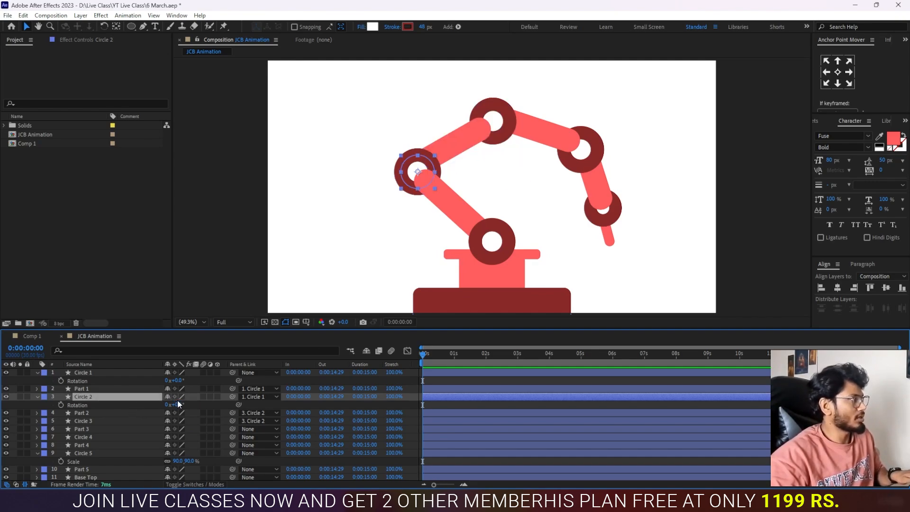
# Parent Part 3 and Circle 4 together to Circle 3.
pyautogui.click(96, 429)
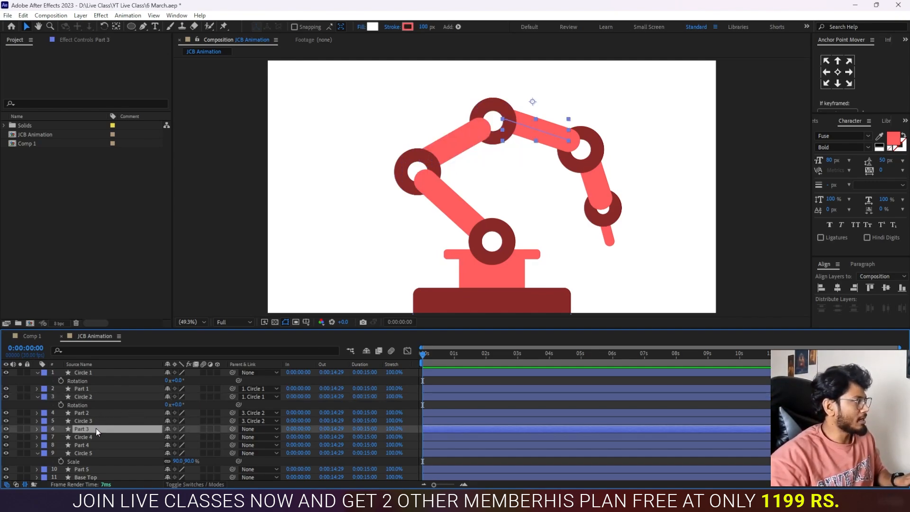
pyautogui.keyDown('ctrl'); pyautogui.click(95, 436); pyautogui.keyUp('ctrl')
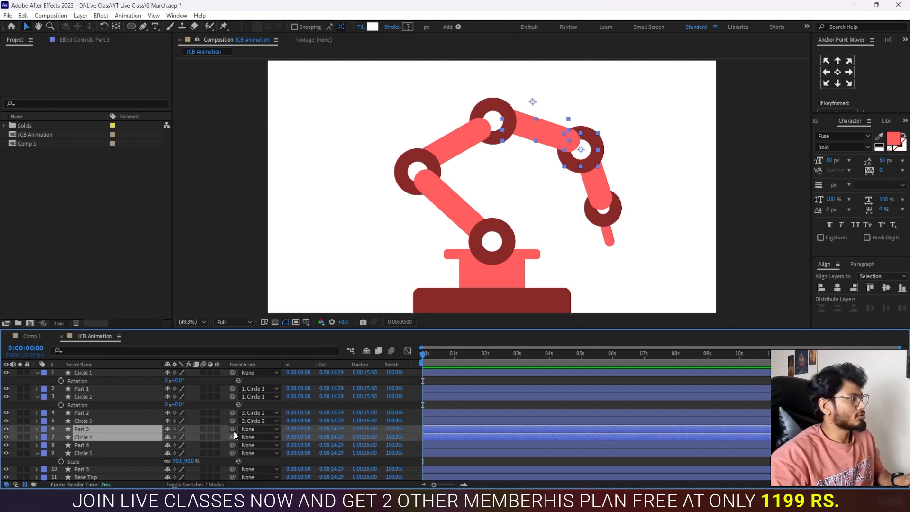
pyautogui.moveTo(232, 429); pyautogui.dragTo(104, 421)
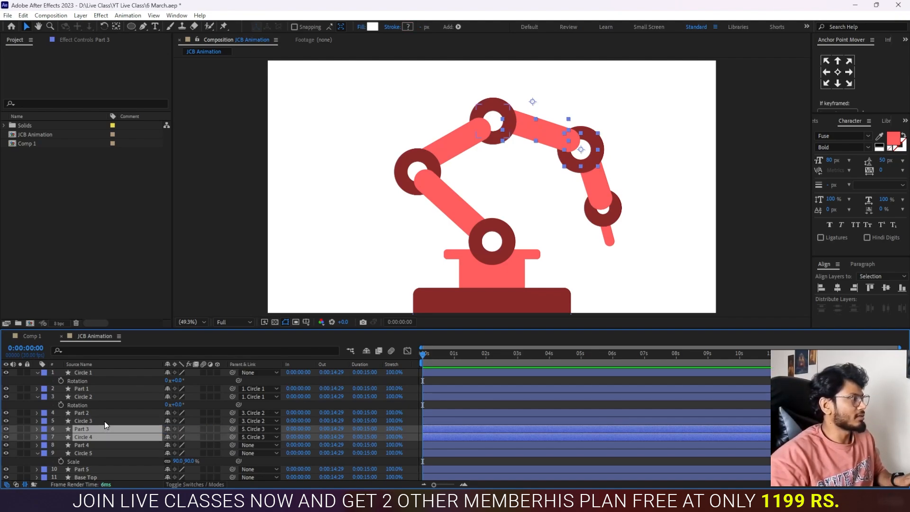
# Test the third joint by changing Circle 3's rotation and return it to 0°.
pyautogui.click(100, 421)
pyautogui.press('r')
pyautogui.moveTo(179, 429)
pyautogui.mouseDown()
pyautogui.moveTo(209, 426)
pyautogui.moveTo(143, 417)
pyautogui.moveTo(181, 432)
pyautogui.mouseUp()
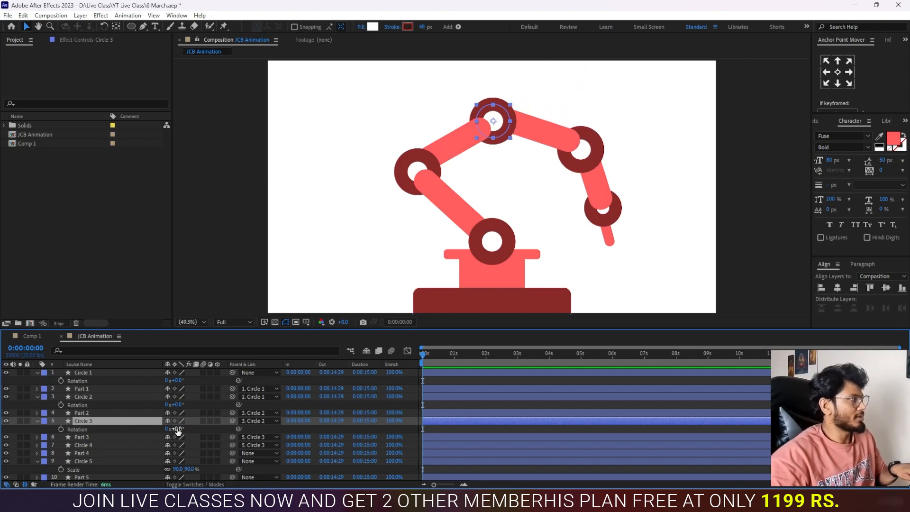
# Parent Part 4 and Circle 5 together to Circle 4.
pyautogui.click(96, 454)
pyautogui.keyDown('ctrl'); pyautogui.click(96, 460); pyautogui.keyUp('ctrl')
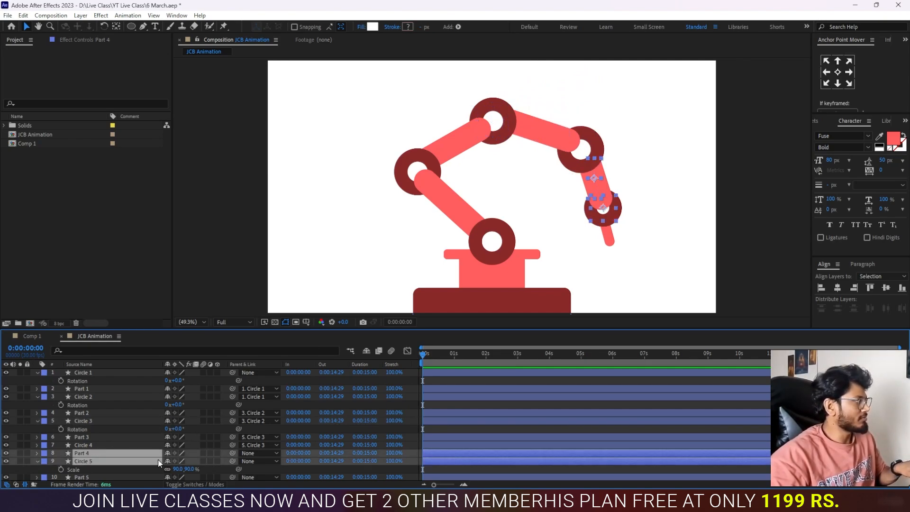
pyautogui.moveTo(231, 453); pyautogui.dragTo(95, 444)
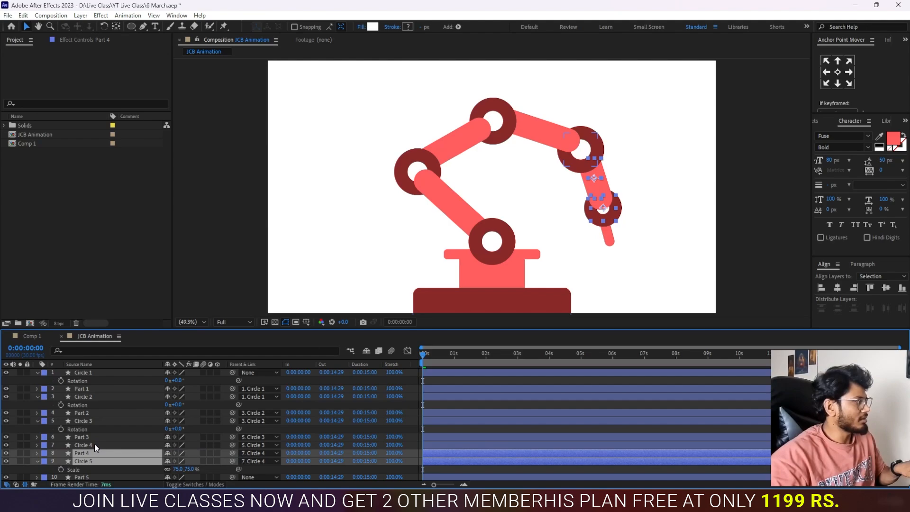
# Test the fourth joint by rotating Circle 4 to 33°, and undo the rotation.
pyautogui.click(95, 444)
pyautogui.press('r')
pyautogui.moveTo(176, 453); pyautogui.dragTo(195, 454)
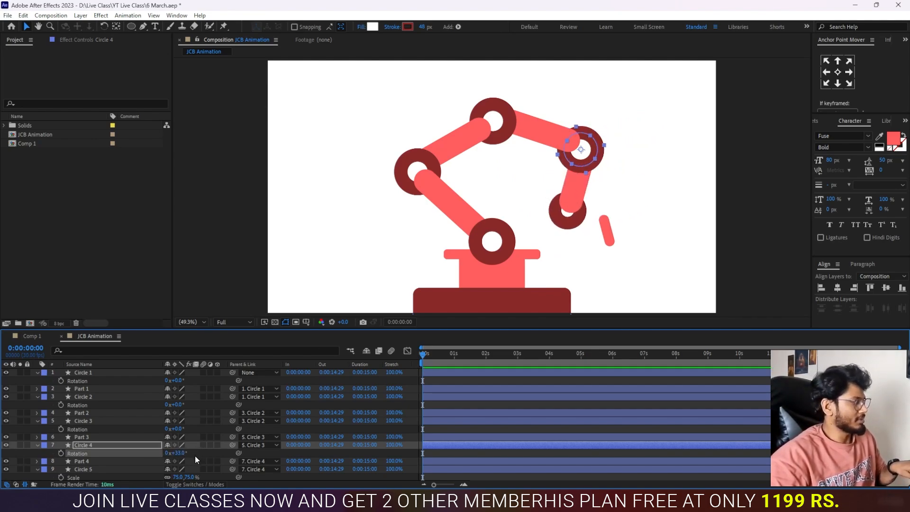
pyautogui.hotkey('ctrl', 'z')
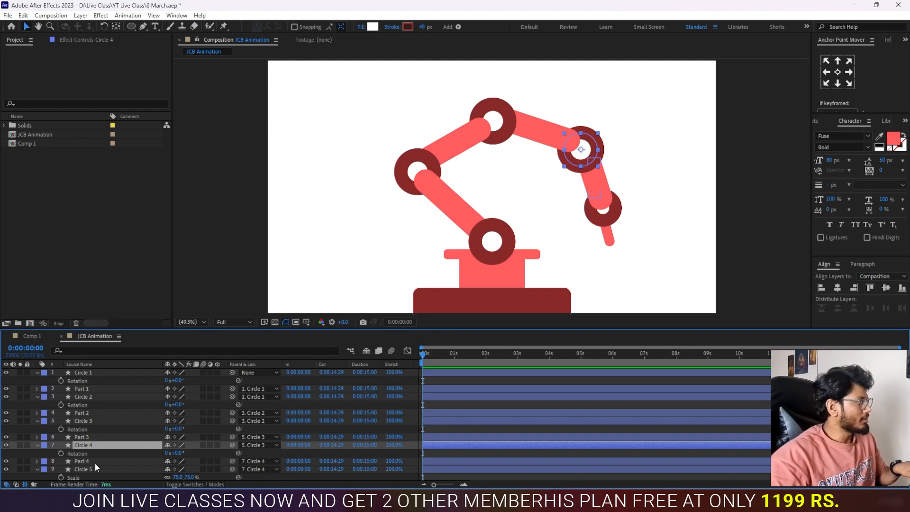
# Parent the Part 5 layer to Circle 5.
pyautogui.click(97, 461)
pyautogui.click(95, 469)
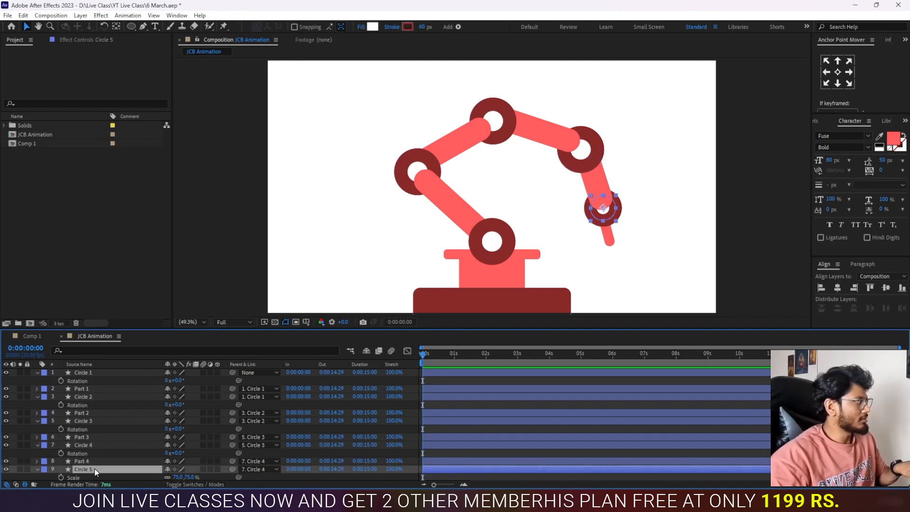
pyautogui.scroll(-1, 120, 456)
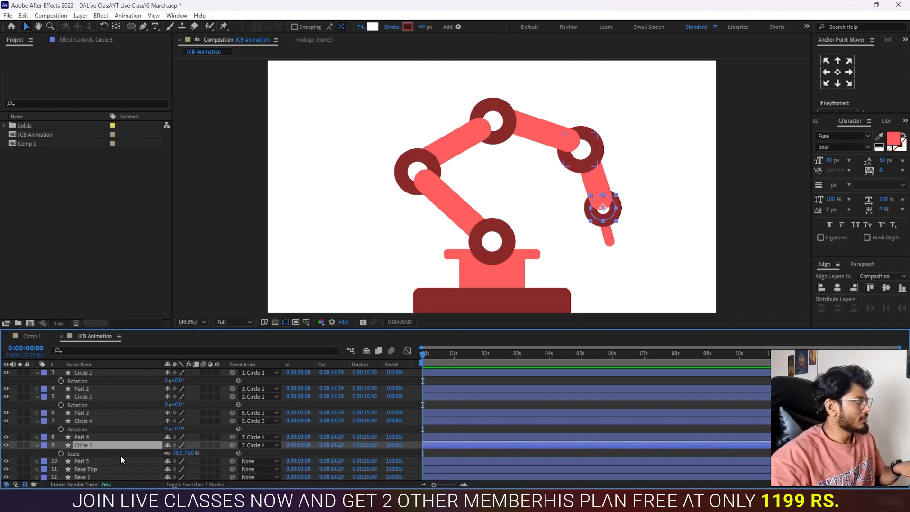
pyautogui.click(91, 462)
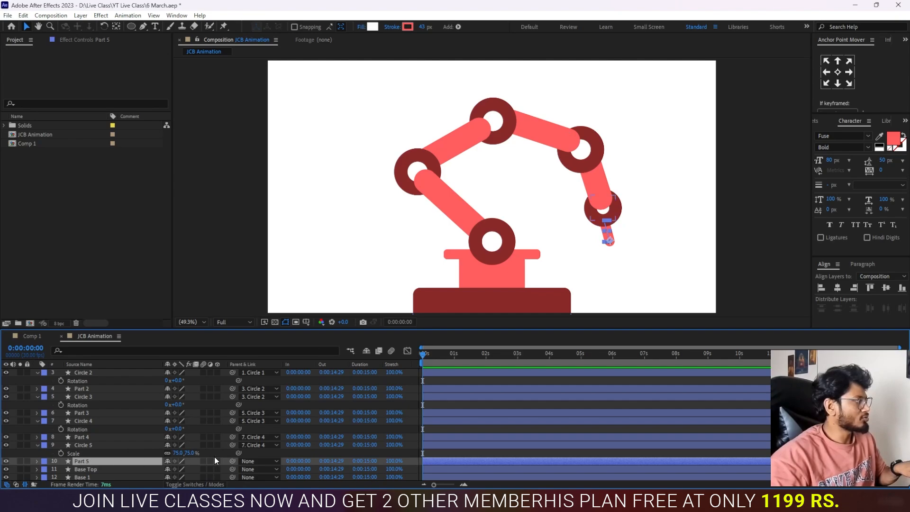
pyautogui.moveTo(231, 462); pyautogui.dragTo(92, 447)
# Test the last joint by rotating Circle 5 to 74°, and undo the rotation.
pyautogui.click(92, 446)
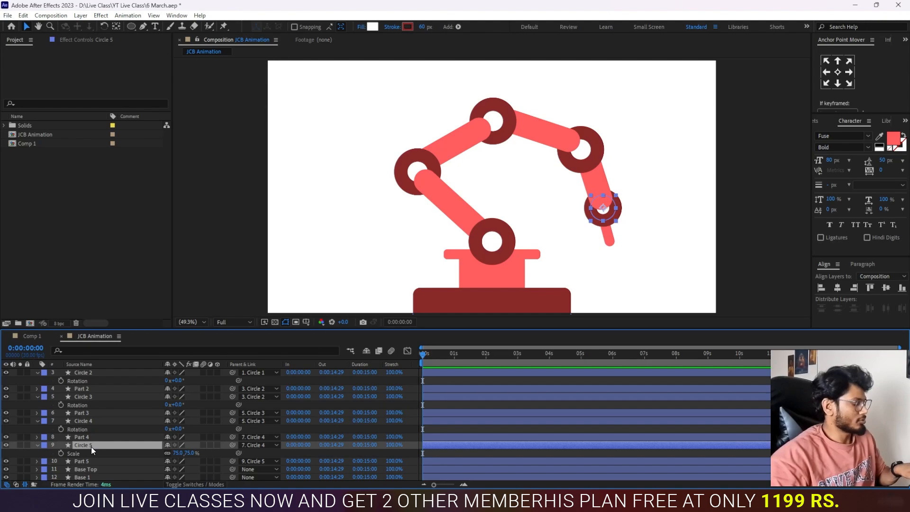
pyautogui.press('r')
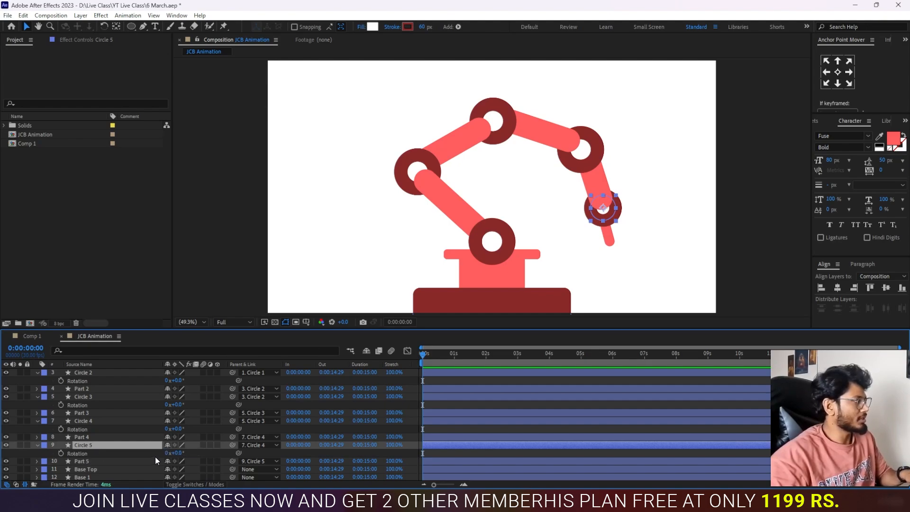
pyautogui.moveTo(177, 454)
pyautogui.mouseDown()
pyautogui.moveTo(157, 453)
pyautogui.moveTo(194, 452)
pyautogui.mouseUp()
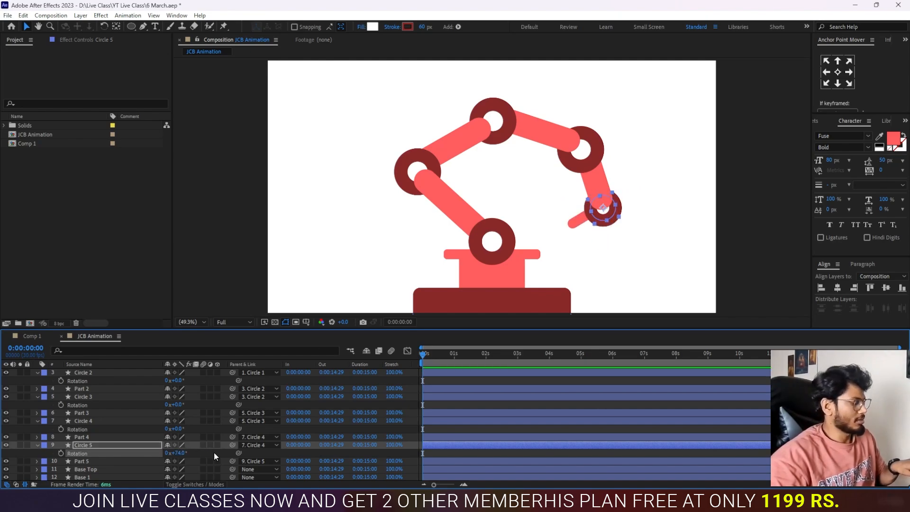
pyautogui.hotkey('ctrl', 'z')
pyautogui.moveTo(426, 355); pyautogui.dragTo(412, 356)
# Test the whole arm's parenting chain by rotating the base joint, Circle 1, to 12°.
pyautogui.scroll(2, 81, 414)
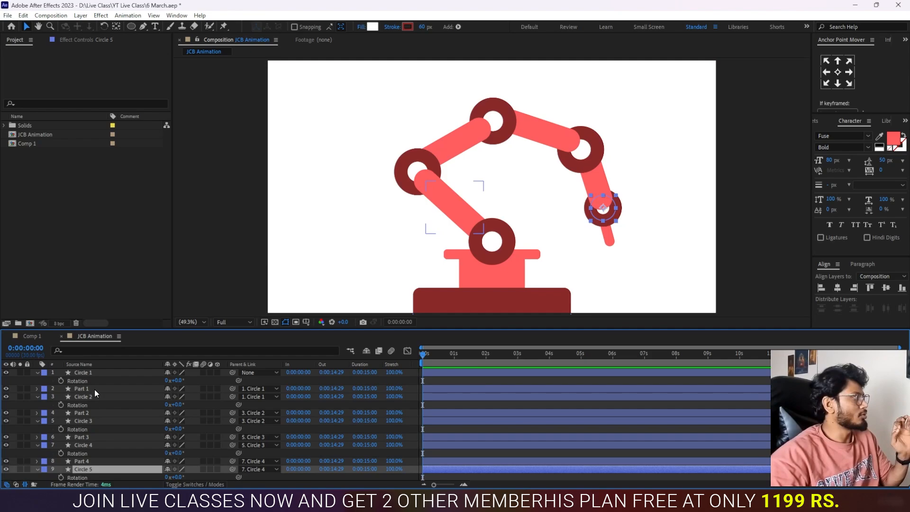
pyautogui.click(102, 373)
pyautogui.moveTo(176, 381)
pyautogui.mouseDown()
pyautogui.moveTo(196, 377)
pyautogui.moveTo(151, 371)
pyautogui.moveTo(173, 373)
pyautogui.mouseUp()
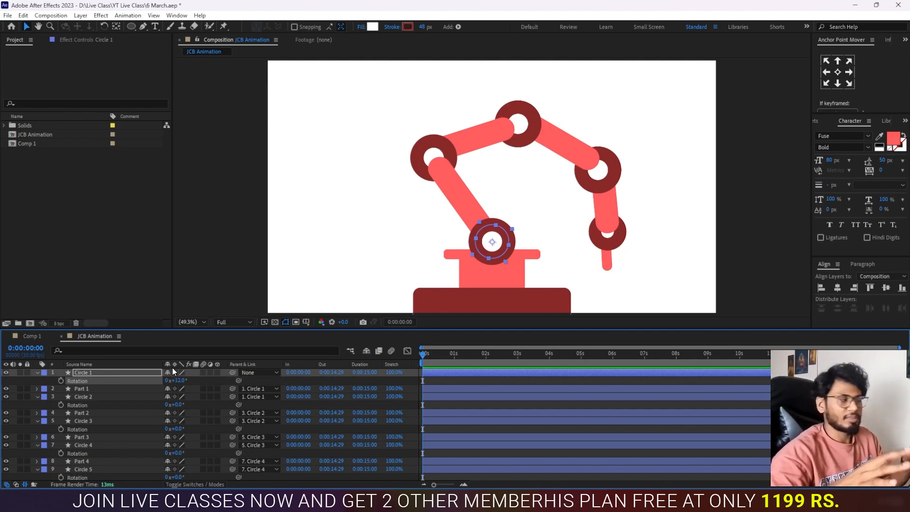
pyautogui.moveTo(176, 381)
pyautogui.mouseDown()
pyautogui.moveTo(192, 382)
pyautogui.moveTo(178, 381)
pyautogui.moveTo(193, 378)
pyautogui.moveTo(182, 369)
pyautogui.mouseUp()
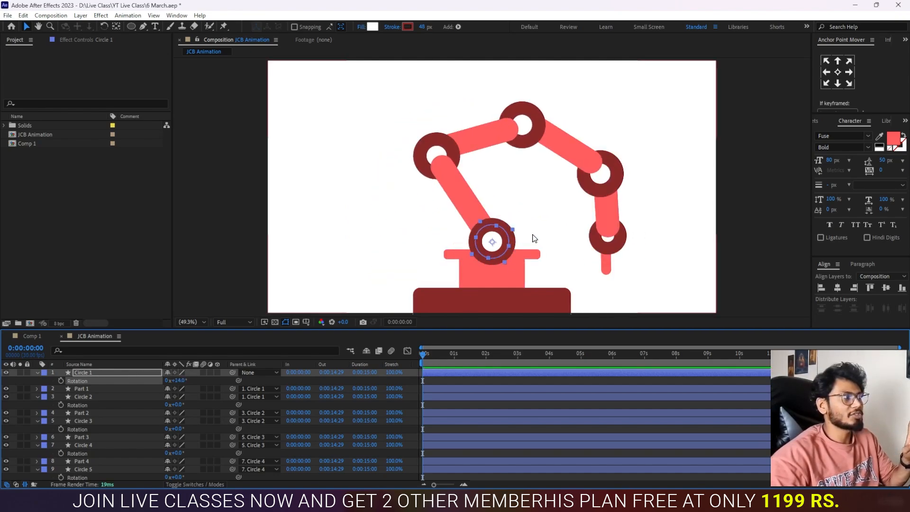
pyautogui.press('KP_Subtract')
pyautogui.press('KP_Subtract')
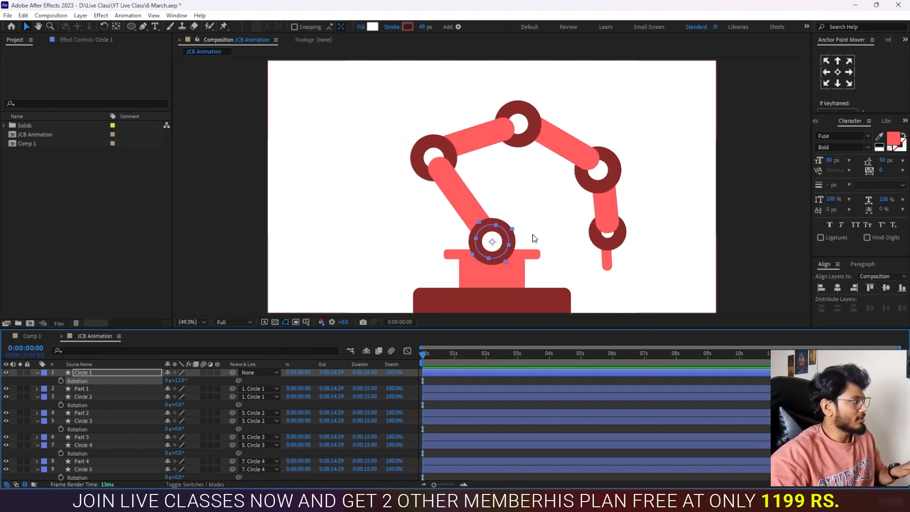
pyautogui.click(31, 380)
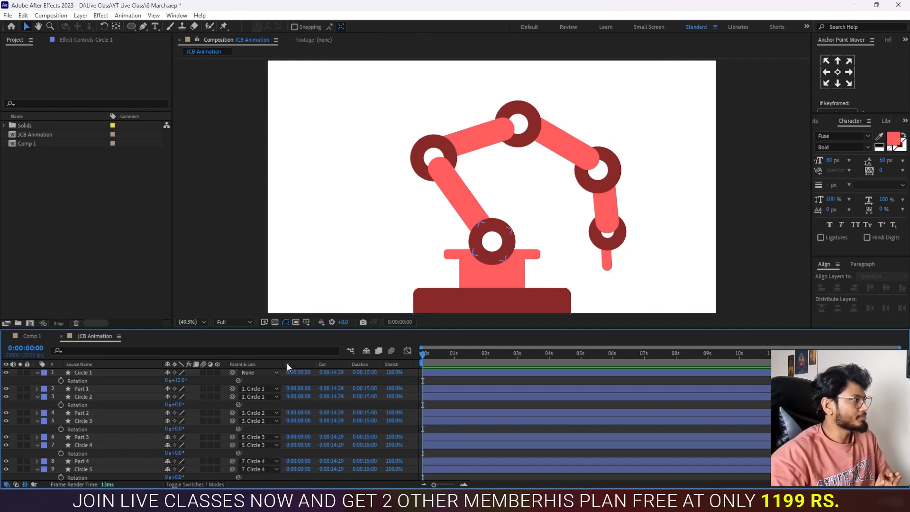
# Review the parent links of the lower arm layers, from Circle 1 and Part 1 through Circle 2, Part 2 and Circle 3.
pyautogui.click(432, 376)
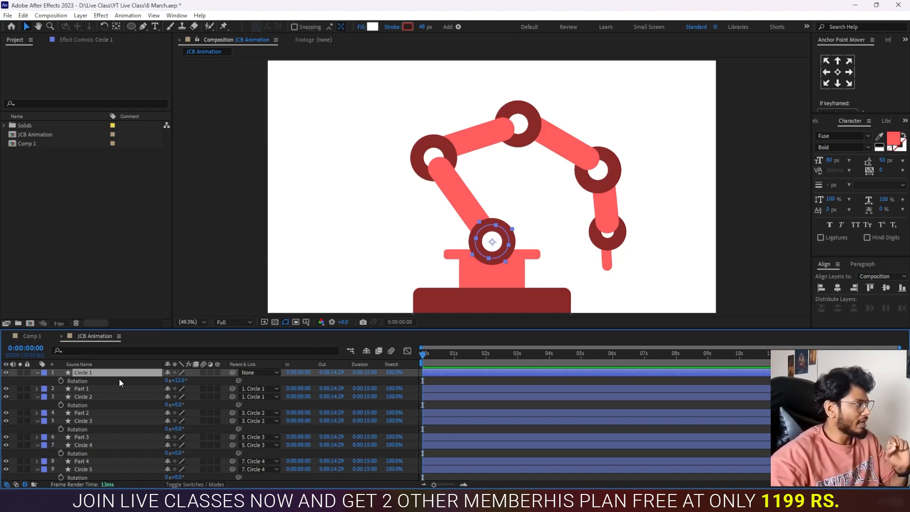
pyautogui.click(30, 380)
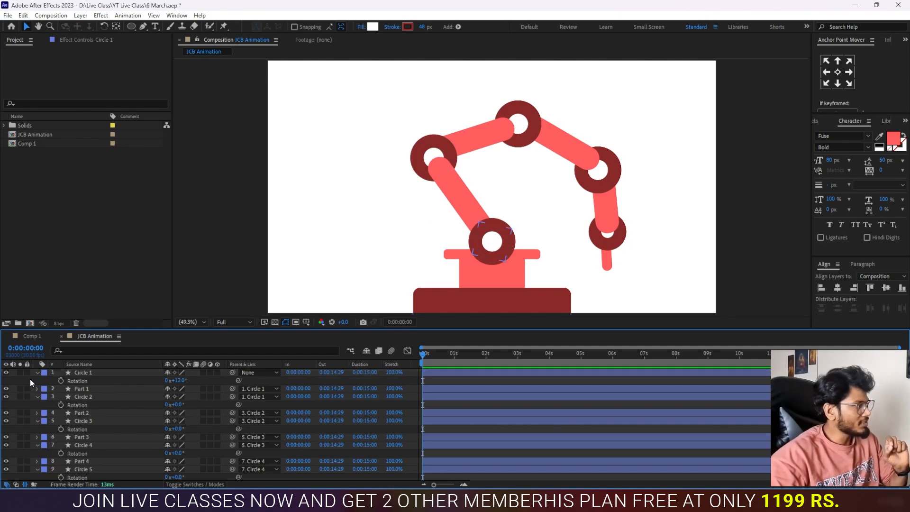
pyautogui.click(89, 373)
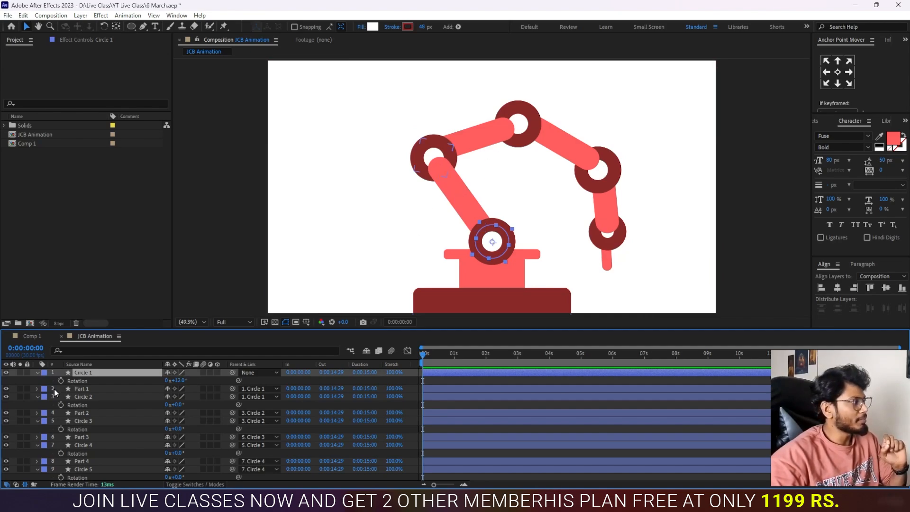
pyautogui.click(100, 387)
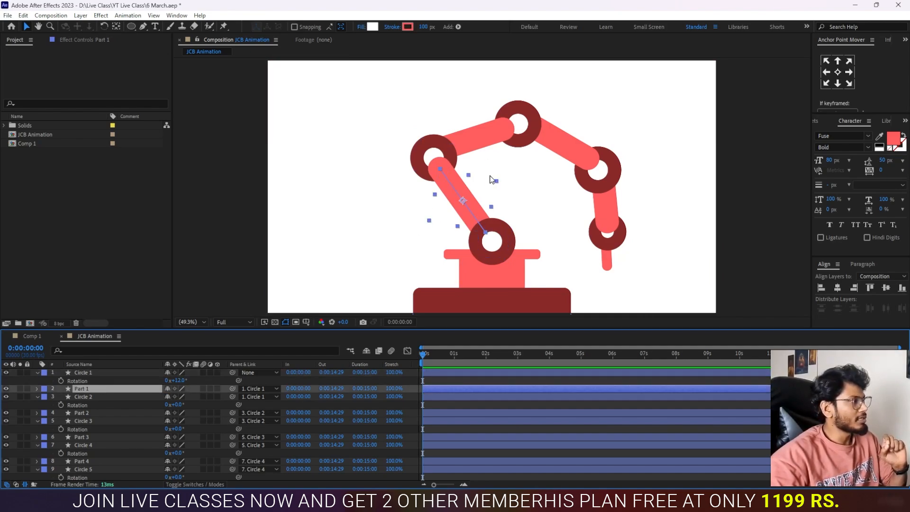
pyautogui.click(88, 397)
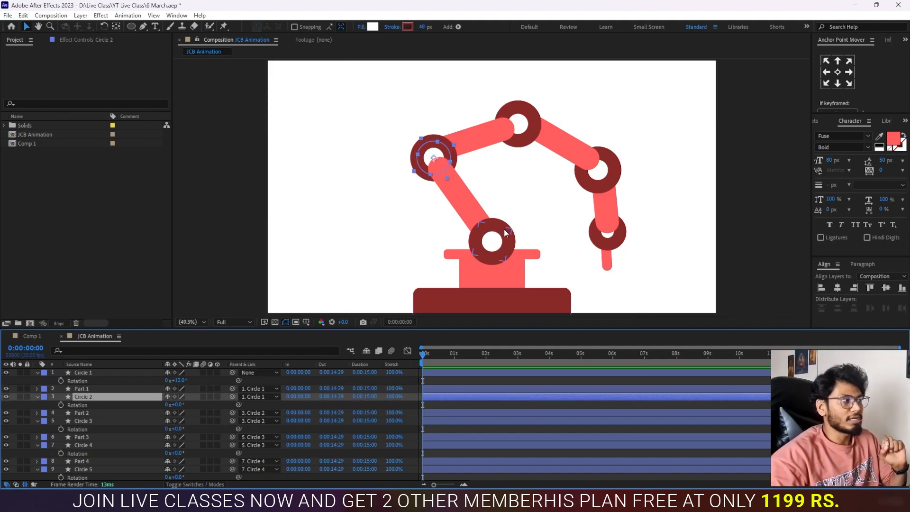
pyautogui.click(92, 414)
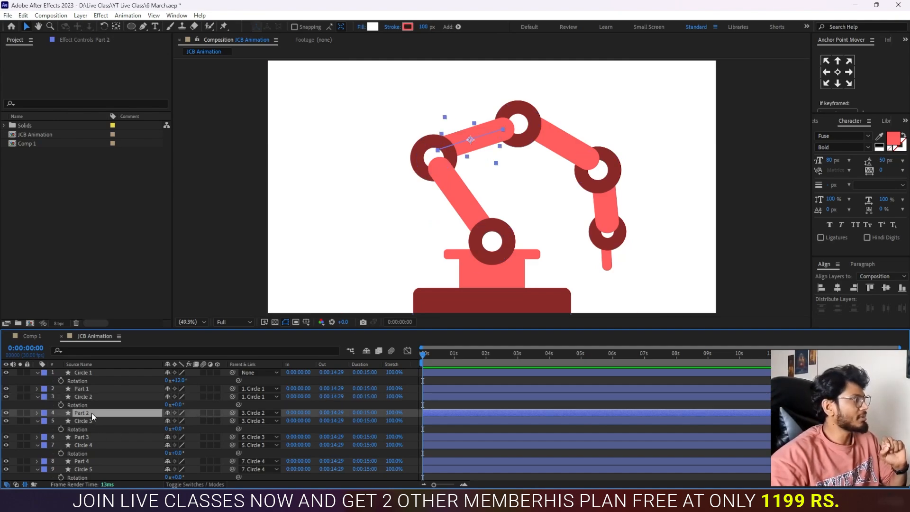
pyautogui.click(95, 420)
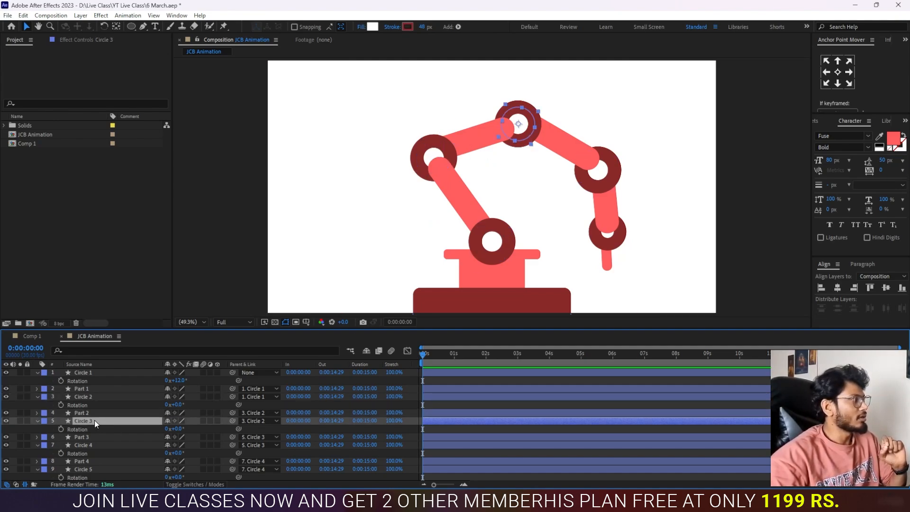
pyautogui.click(95, 413)
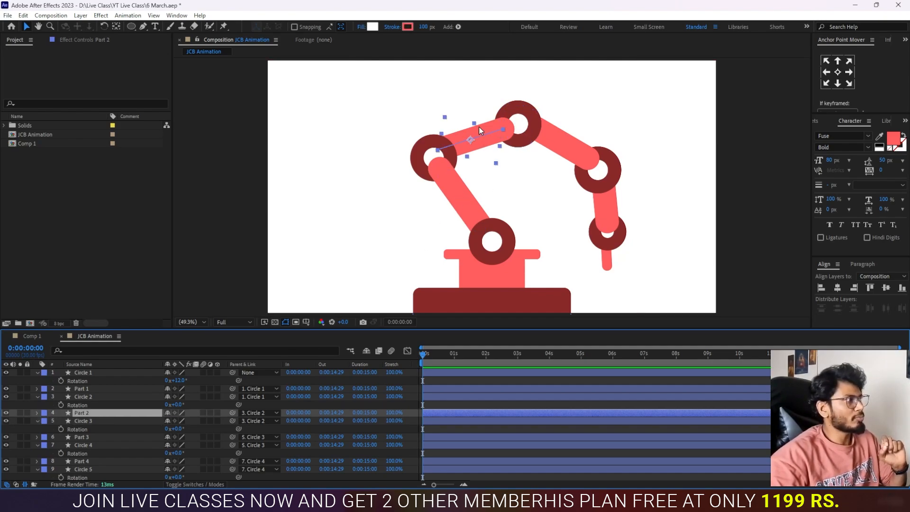
# Inspect the arm's joints and segments in the composition against their parent layers, from Circle 2 through Part 5.
pyautogui.click(436, 151)
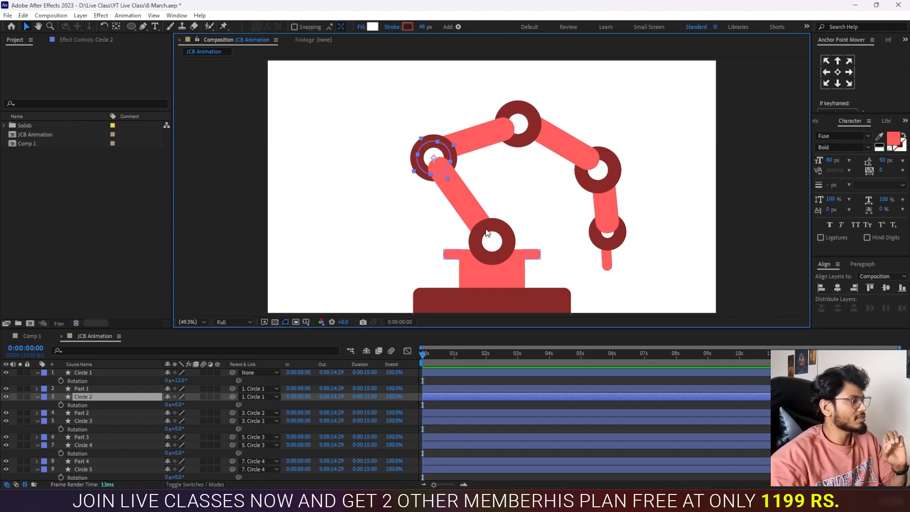
pyautogui.click(561, 149)
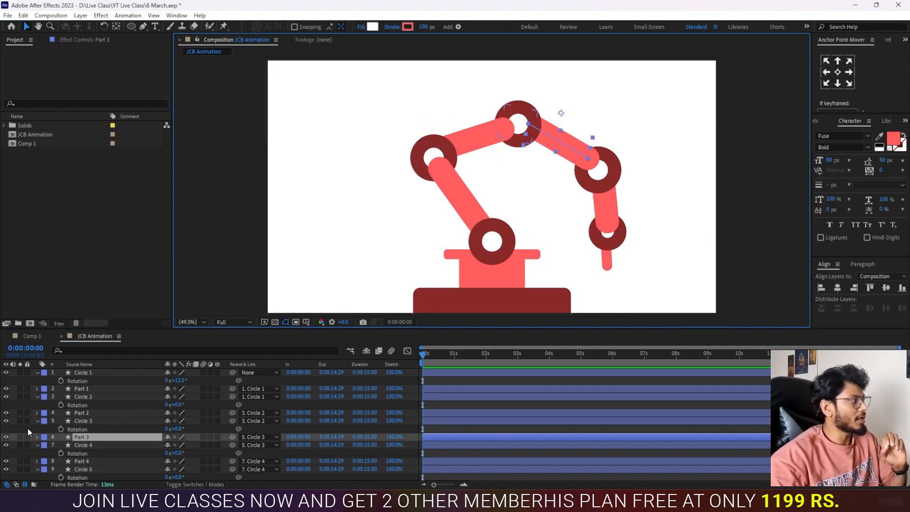
pyautogui.click(595, 177)
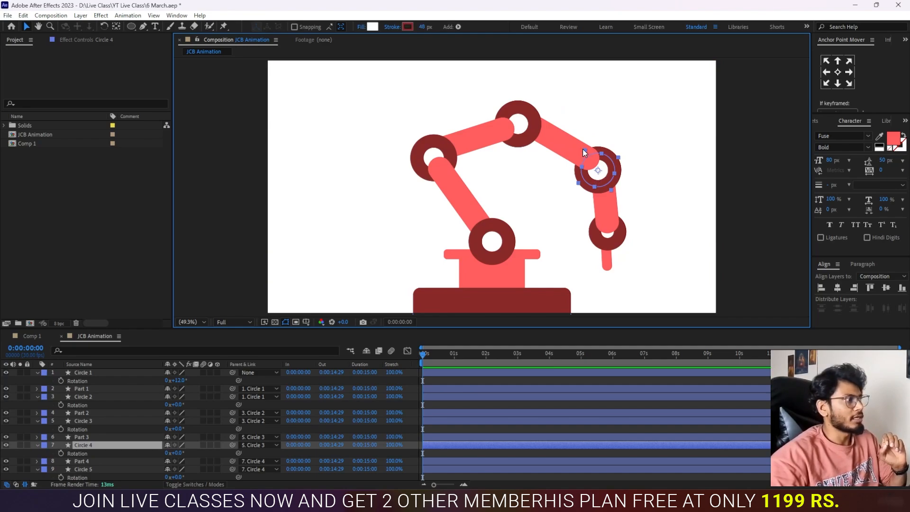
pyautogui.click(518, 125)
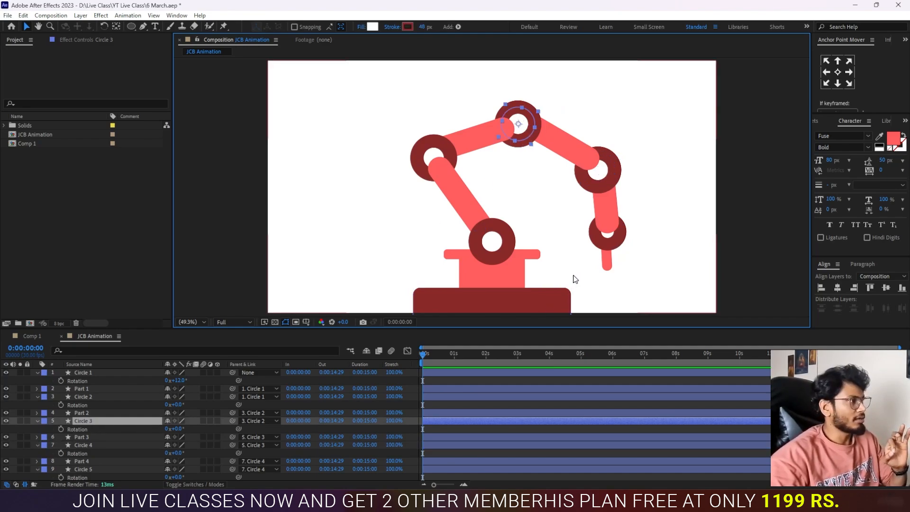
pyautogui.click(604, 208)
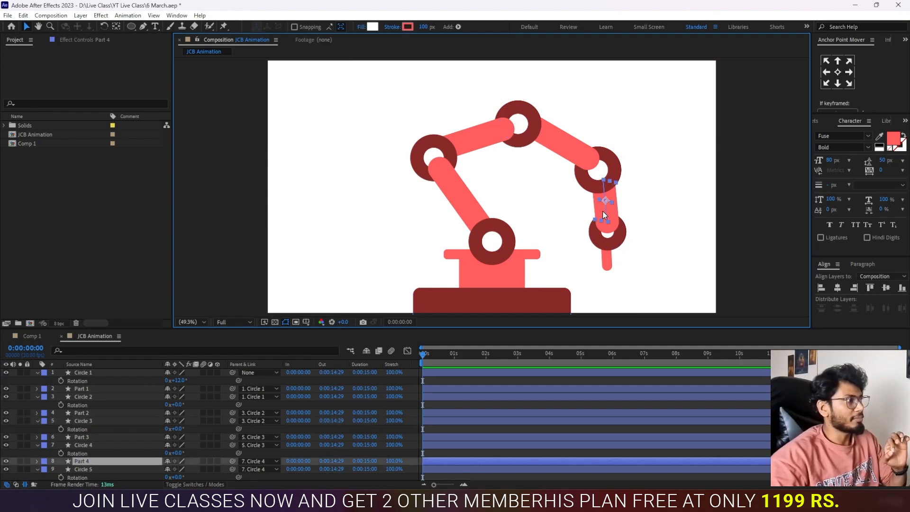
pyautogui.click(608, 237)
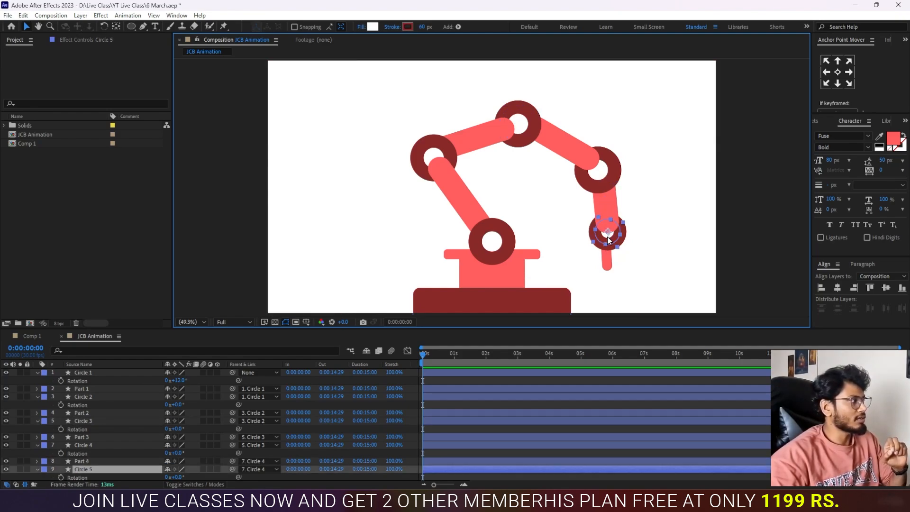
pyautogui.click(610, 174)
pyautogui.scroll(-1, 217, 422)
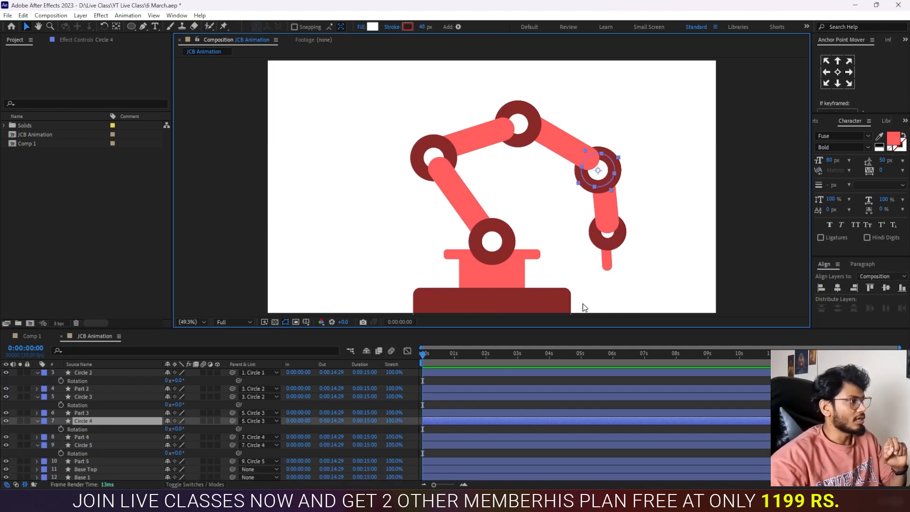
pyautogui.click(608, 271)
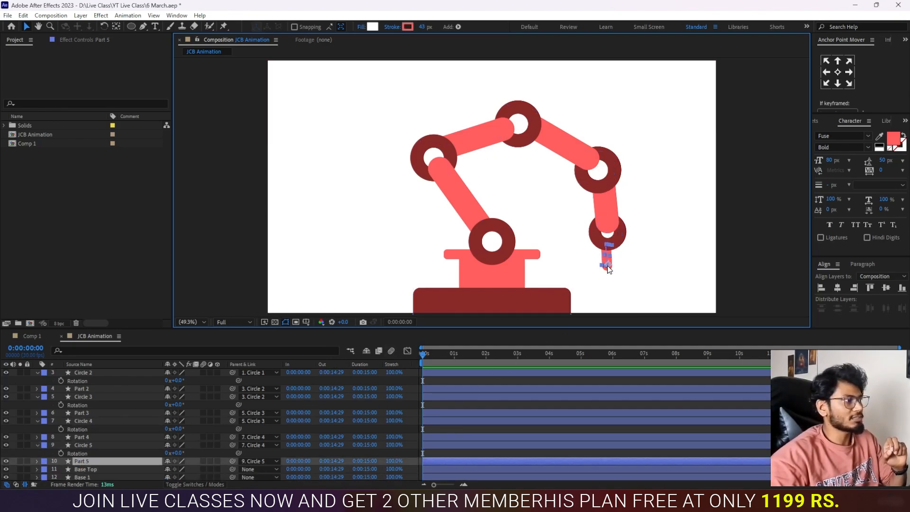
pyautogui.click(617, 238)
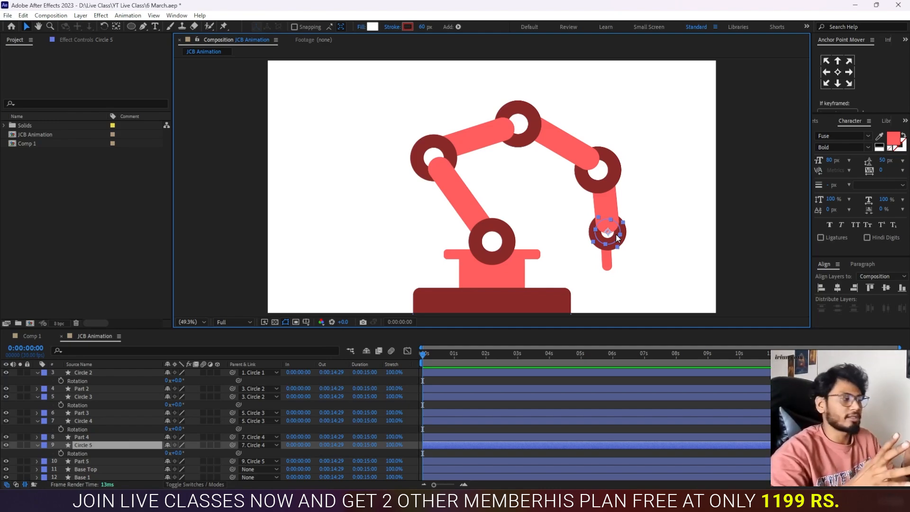
# Test the base joint again by changing Circle 1's rotation, and undo the change.
pyautogui.click(113, 430)
pyautogui.scroll(1, 115, 433)
pyautogui.moveTo(185, 385)
pyautogui.mouseDown()
pyautogui.moveTo(199, 379)
pyautogui.moveTo(168, 373)
pyautogui.moveTo(177, 377)
pyautogui.mouseUp()
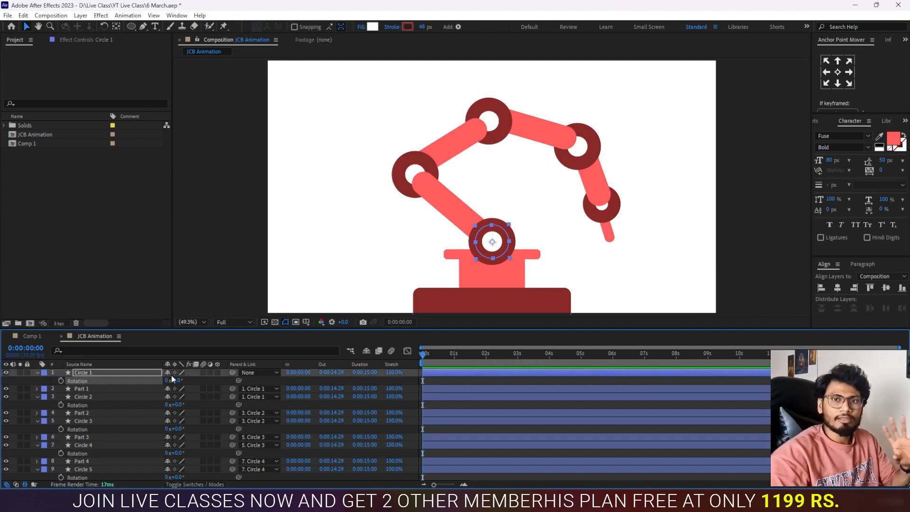
pyautogui.hotkey('ctrl', 'z')
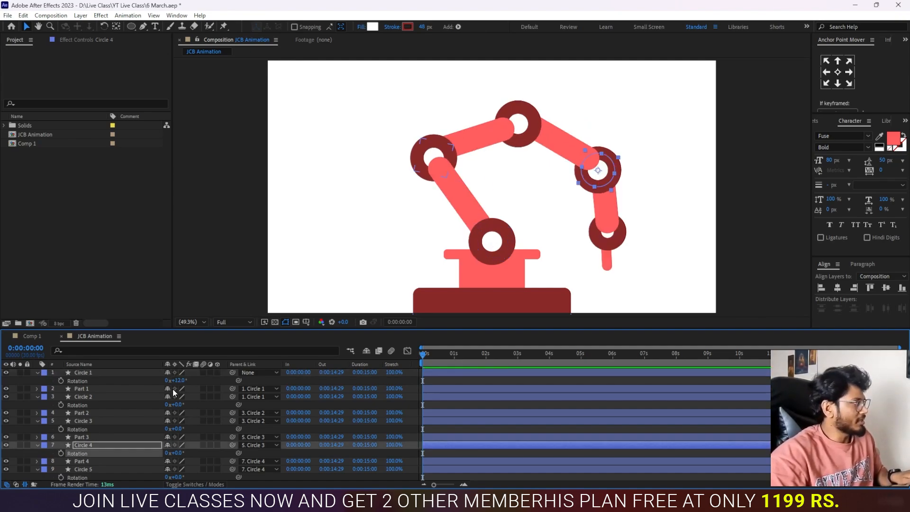
# Reset Circle 1's rotation to 0° and select its Rotation property.
pyautogui.click(179, 379)
pyautogui.write('0')
pyautogui.press('Return')
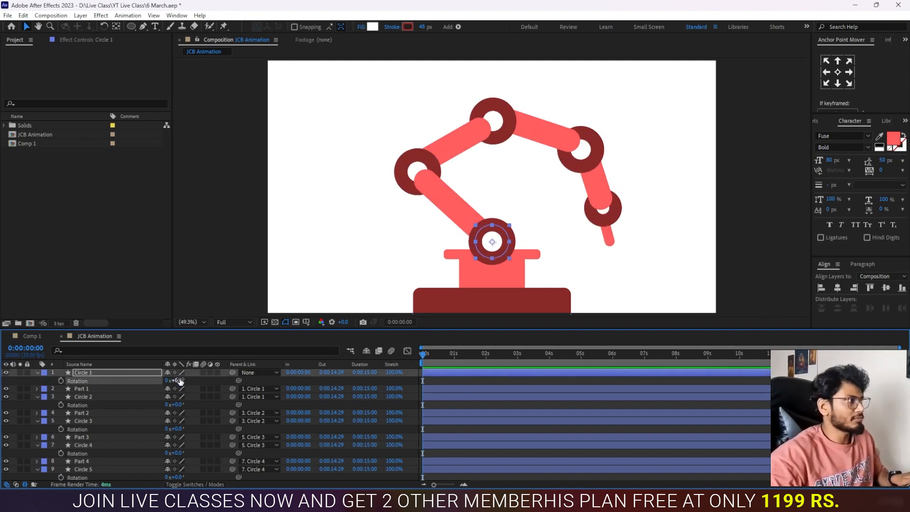
pyautogui.click(45, 381)
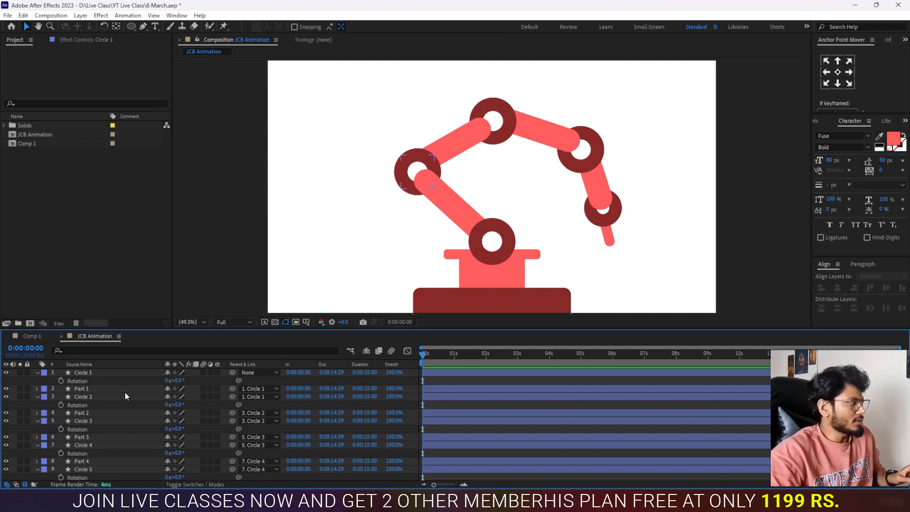
pyautogui.click(80, 381)
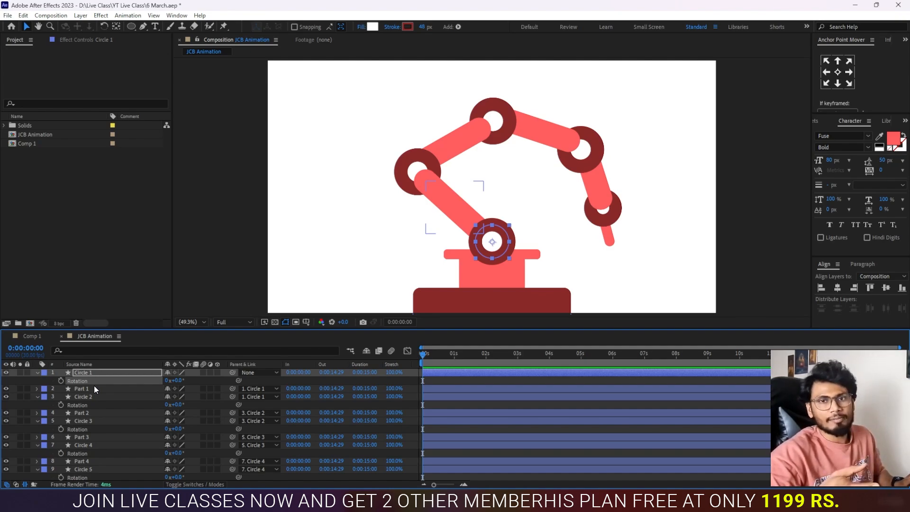
# Add the expression wiggle(1,20) to Circle 1's Rotation and preview the arm's motion.
pyautogui.keyDown('alt'); pyautogui.click(62, 381); pyautogui.keyUp('alt')
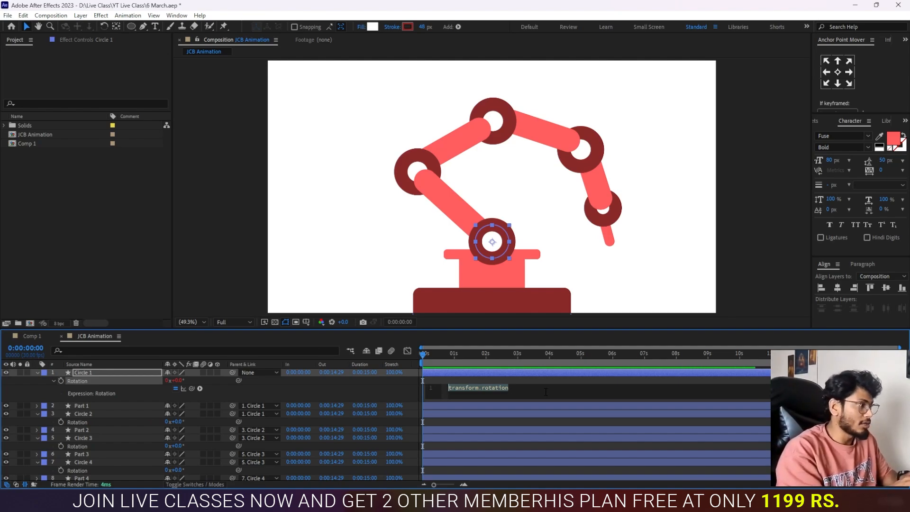
pyautogui.write('wig')
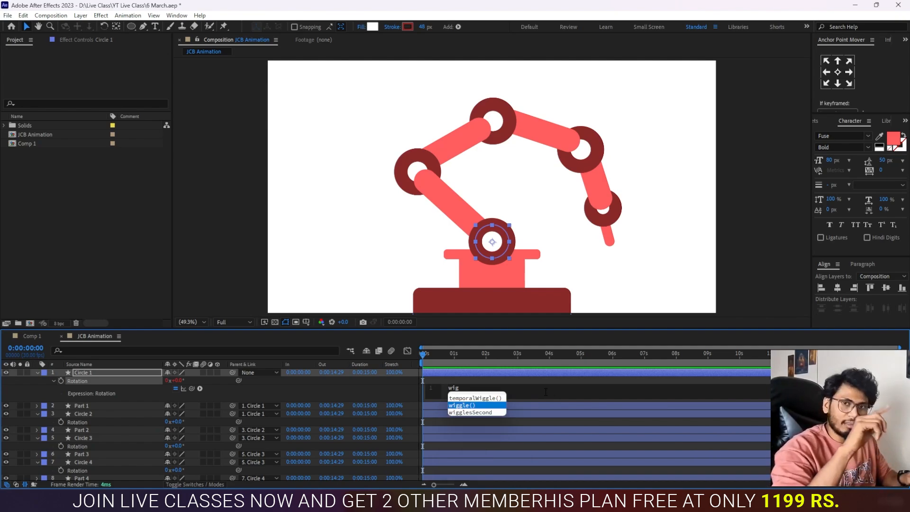
pyautogui.press('Return')
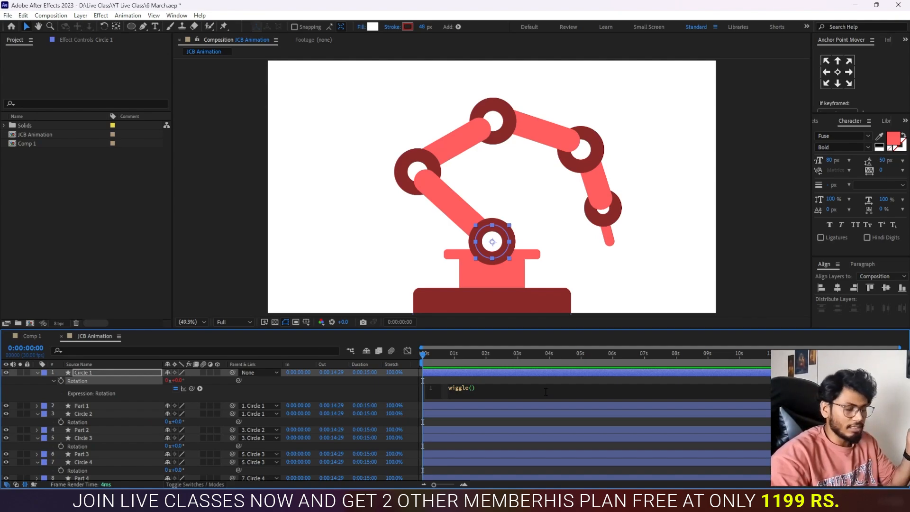
pyautogui.write('1')
pyautogui.write(', 20')
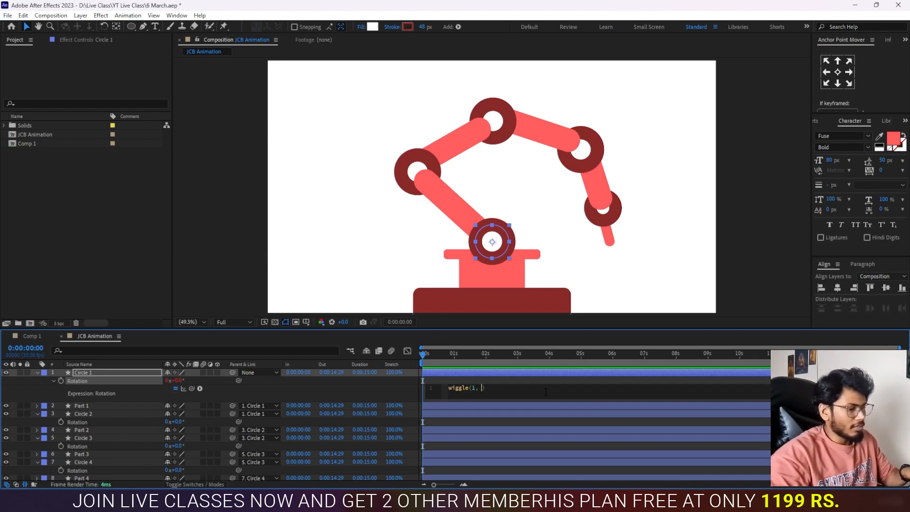
pyautogui.press('BackSpace')
pyautogui.press('BackSpace')
pyautogui.press('BackSpace')
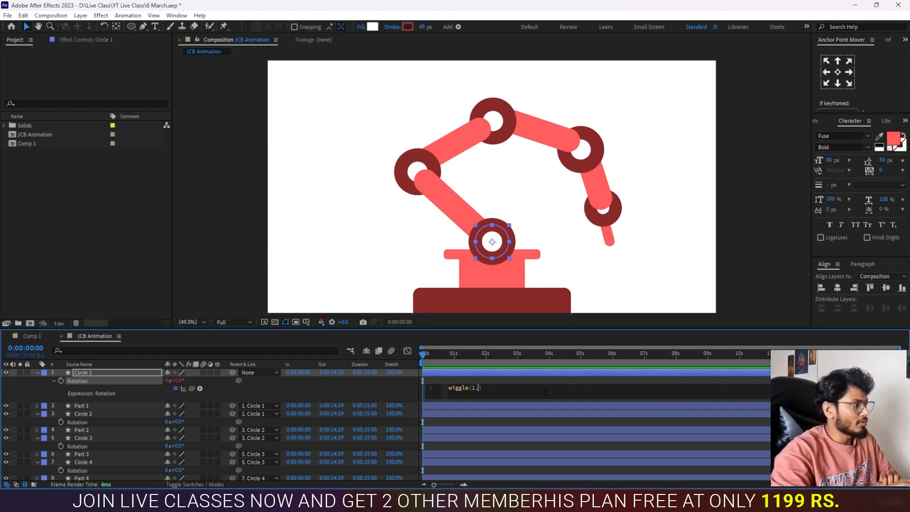
pyautogui.write('20')
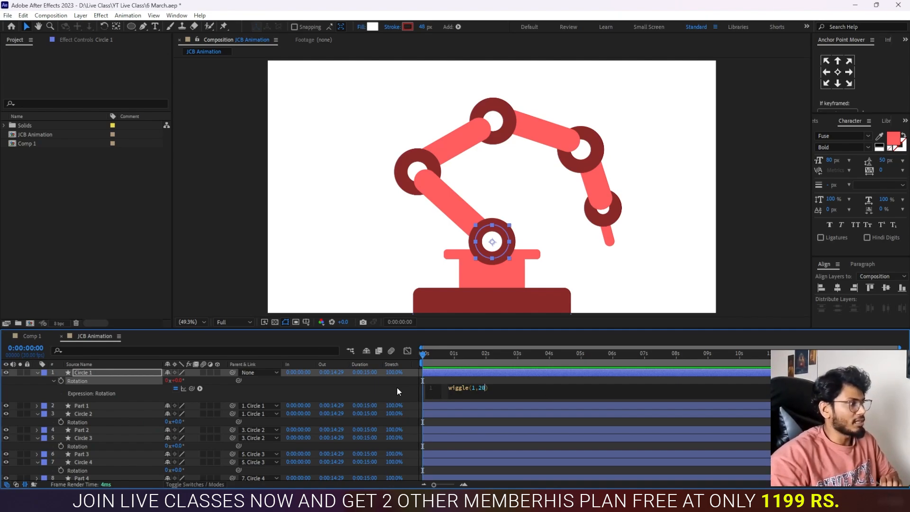
pyautogui.click(396, 388)
pyautogui.press('space')
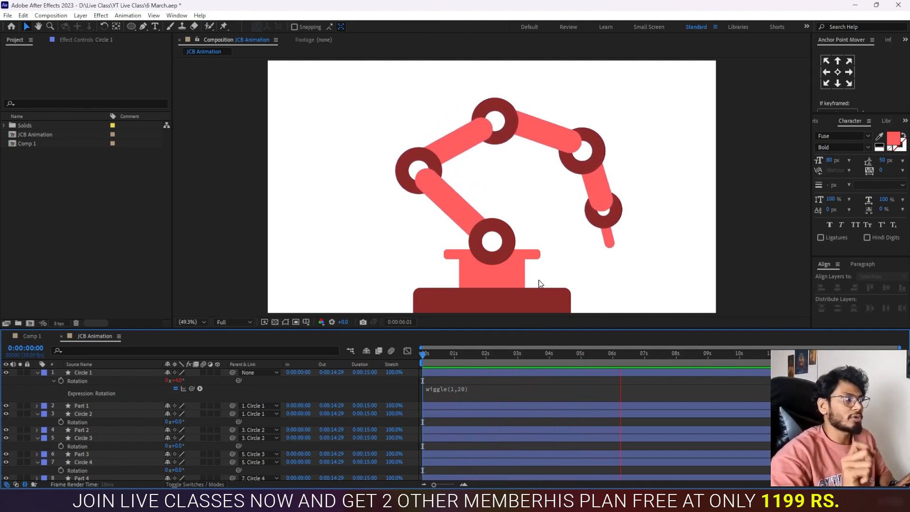
# Raise the wiggle frequency in Circle 1's Rotation expression to 2 and preview the animation from the start.
pyautogui.click(467, 388)
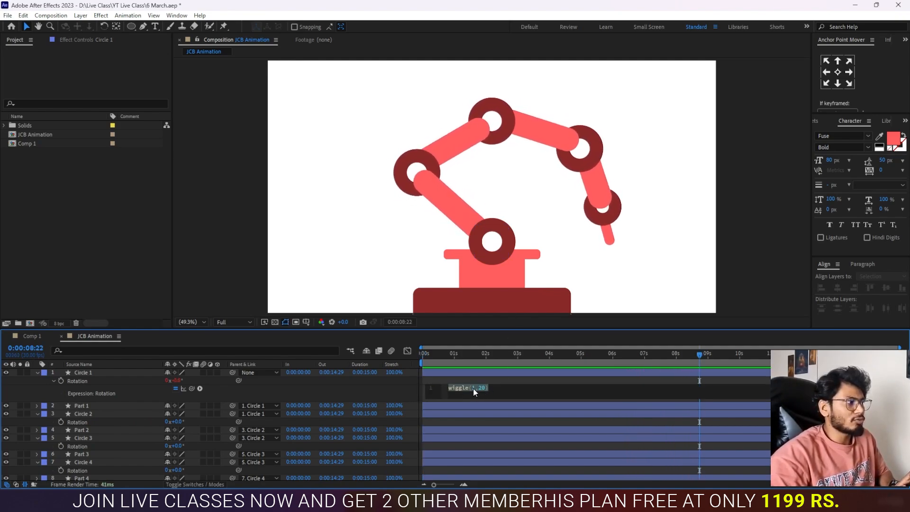
pyautogui.doubleClick(474, 388)
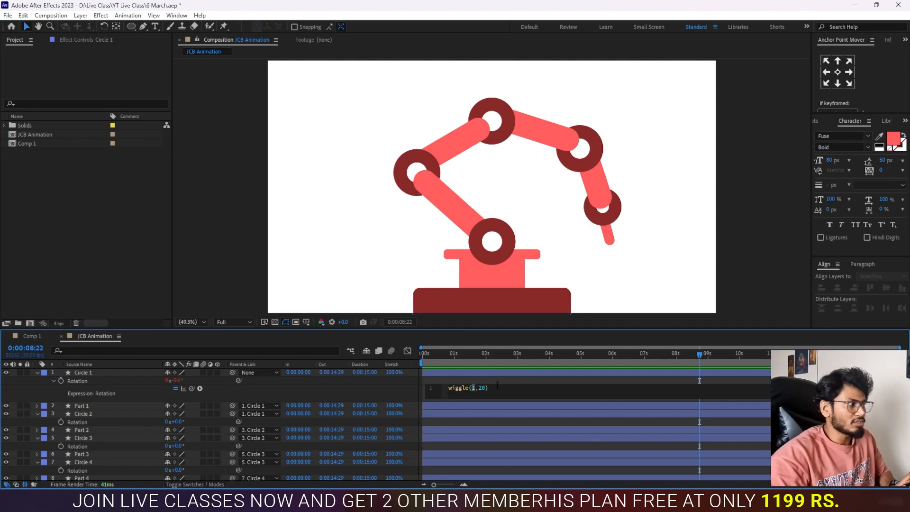
pyautogui.write('2')
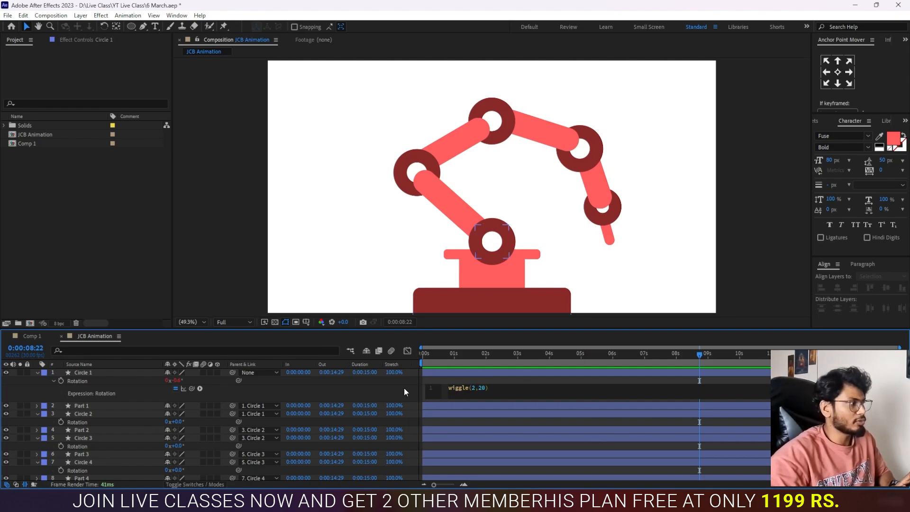
pyautogui.click(404, 388)
pyautogui.press('Home')
pyautogui.press('space')
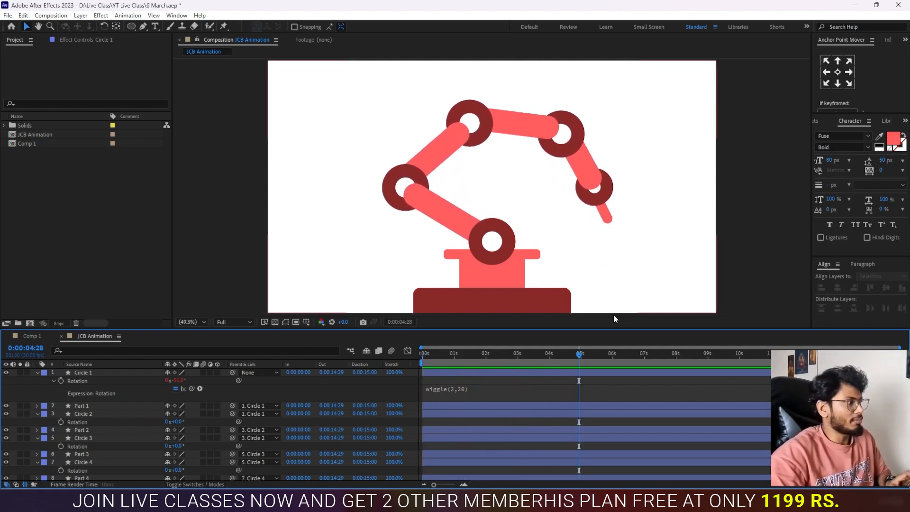
# Copy Circle 1's wiggle(2,20) expression into Circle 2's Rotation and preview the motion from the start.
pyautogui.click(490, 388)
pyautogui.hotkey('ctrl', 'c')
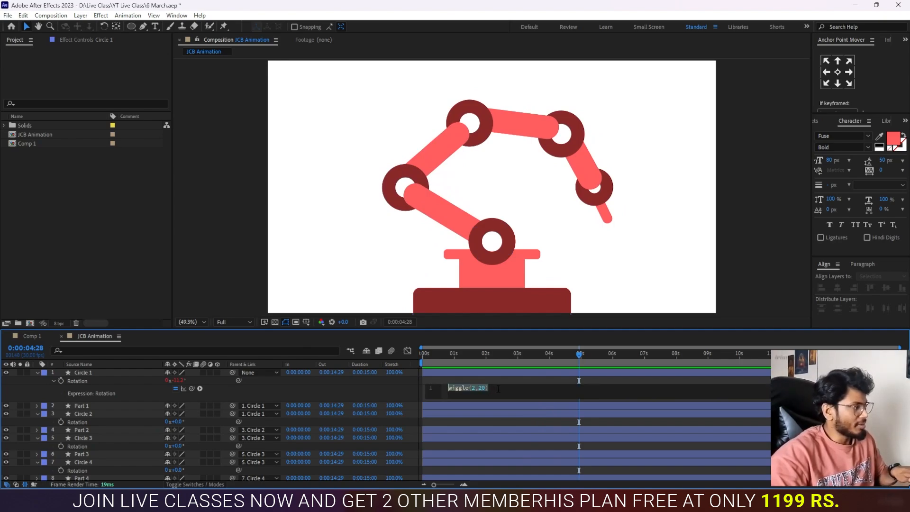
pyautogui.click(306, 390)
pyautogui.click(94, 414)
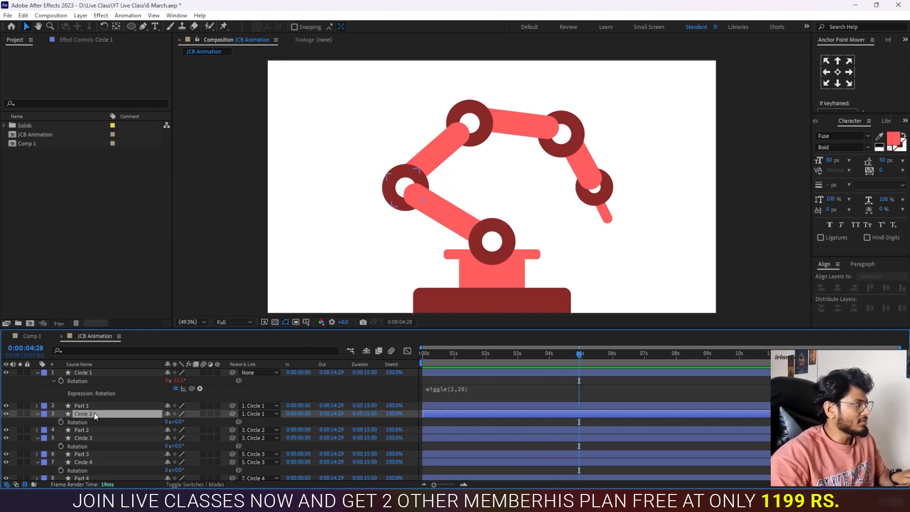
pyautogui.keyDown('alt'); pyautogui.click(61, 422); pyautogui.keyUp('alt')
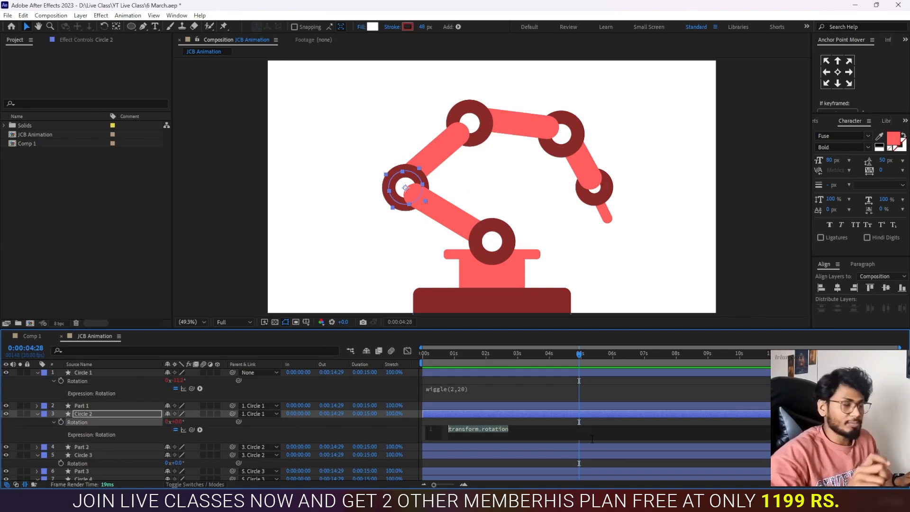
pyautogui.hotkey('ctrl', 'v')
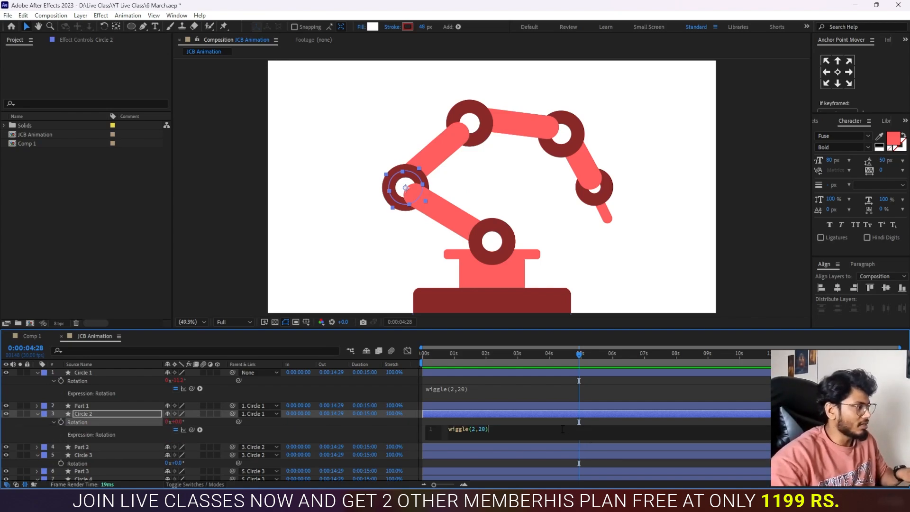
pyautogui.click(331, 446)
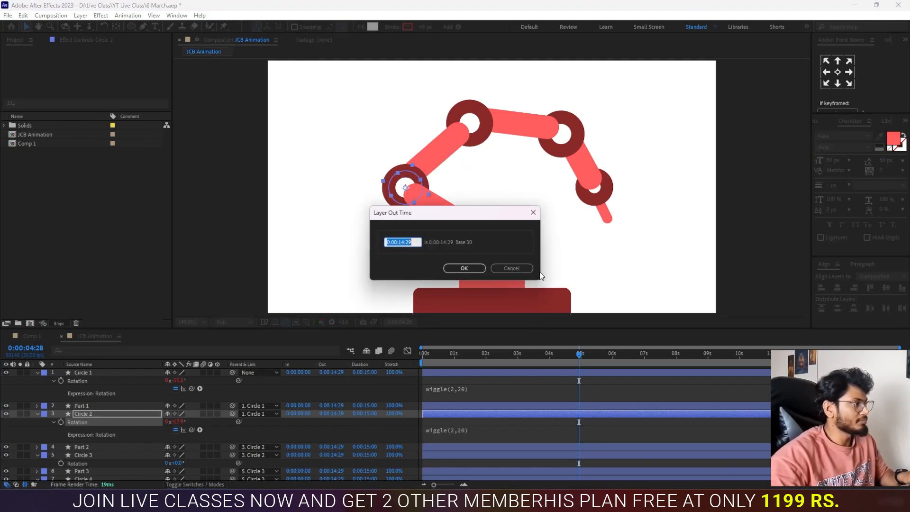
pyautogui.click(530, 271)
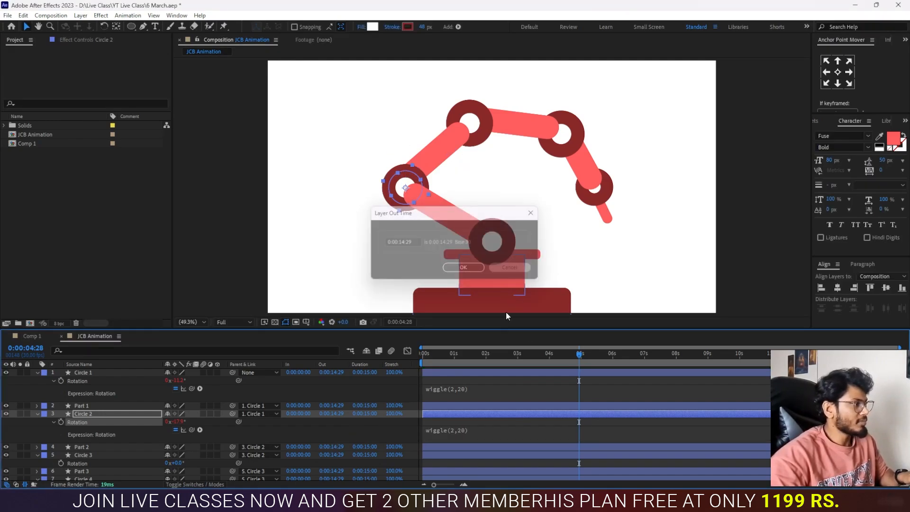
pyautogui.click(425, 354)
pyautogui.press('space')
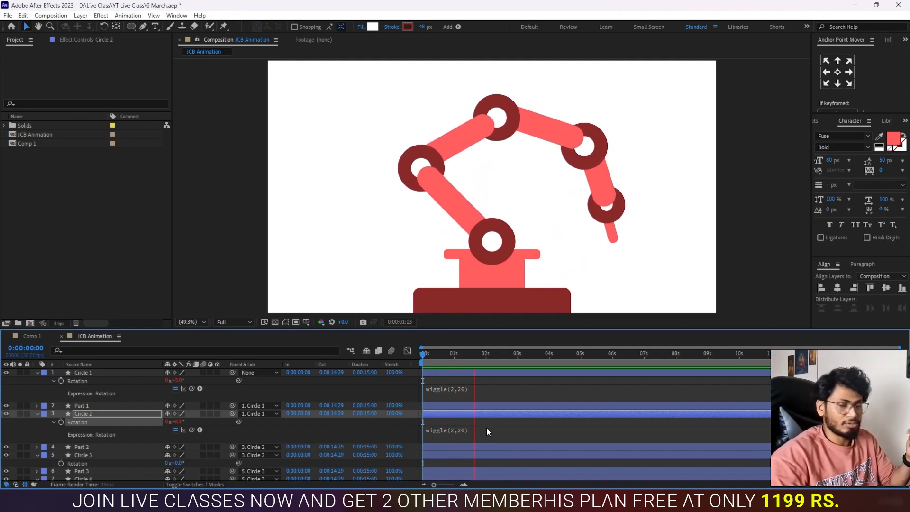
pyautogui.press('space')
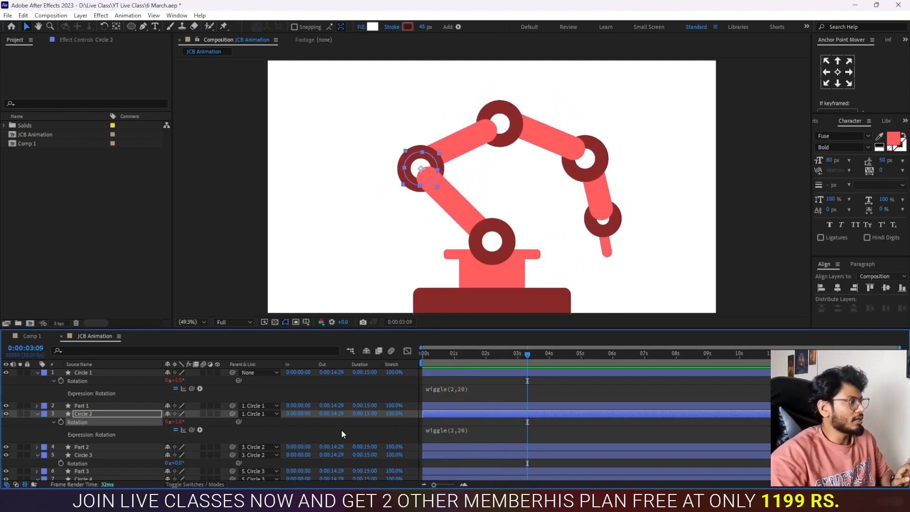
# Copy only the Rotation expression from Circle 2 onto Circle 3 and preview the motion from the start.
pyautogui.rightClick(100, 424)
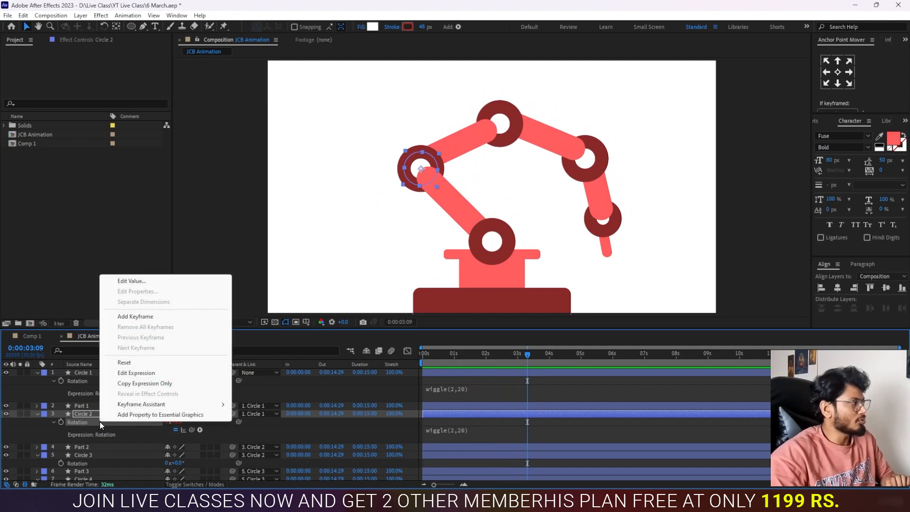
pyautogui.click(146, 385)
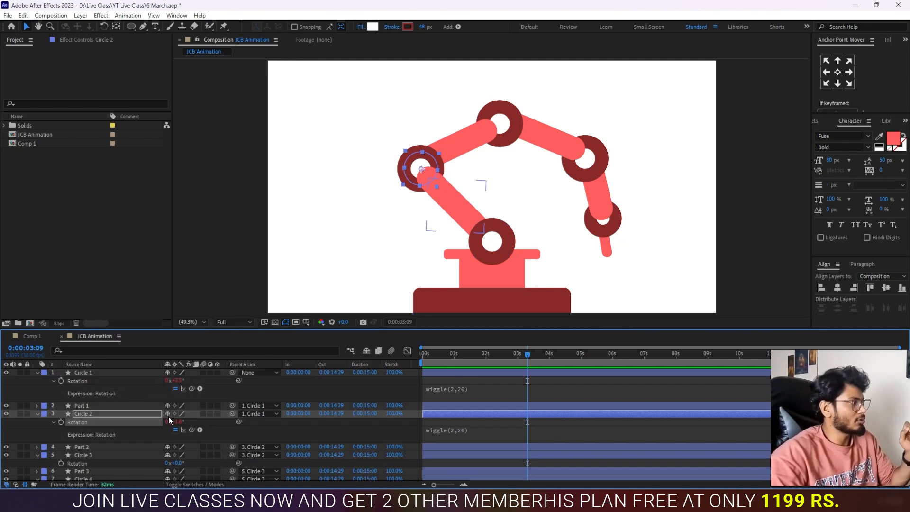
pyautogui.click(94, 455)
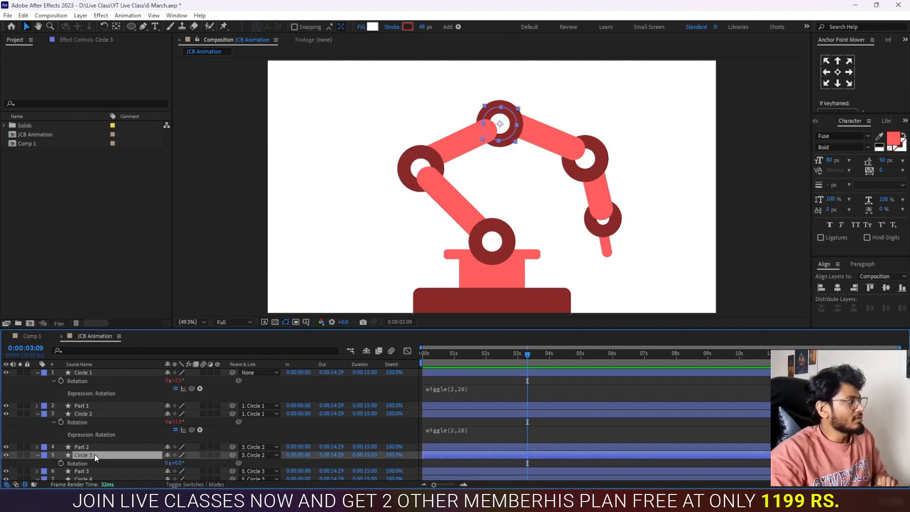
pyautogui.rightClick(95, 455)
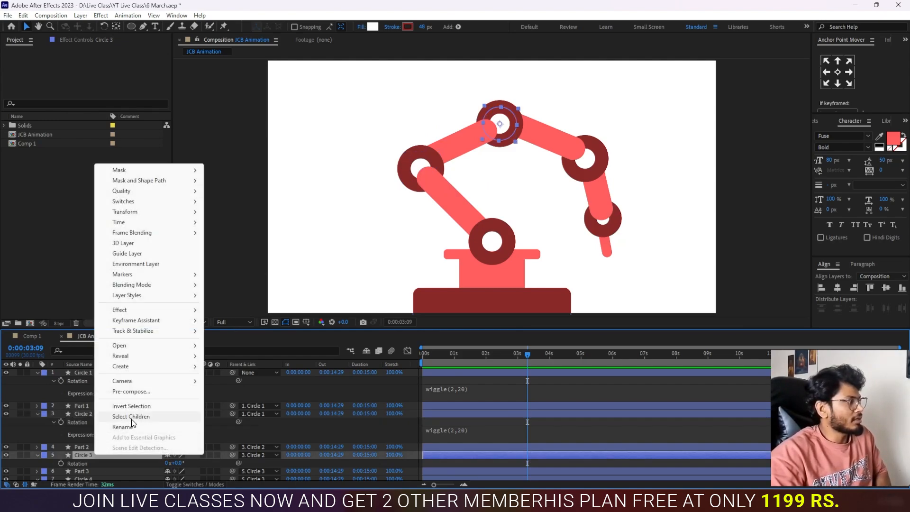
pyautogui.click(99, 457)
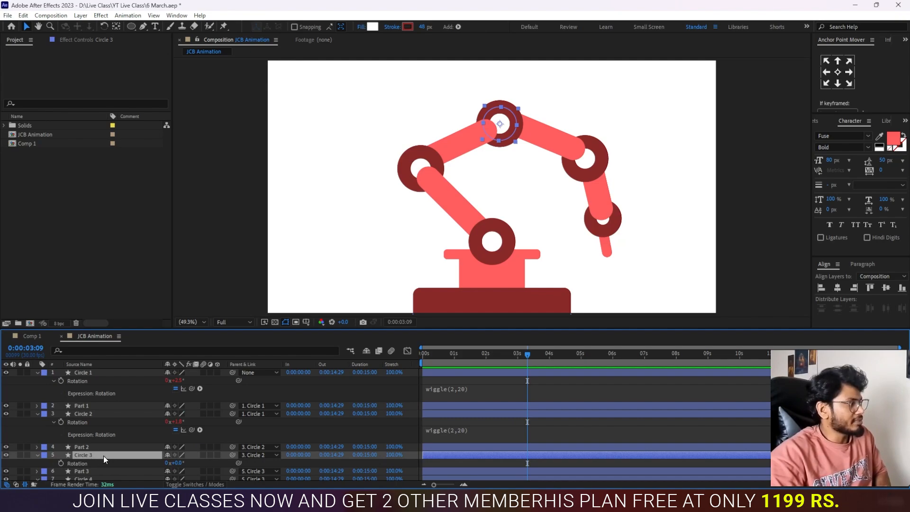
pyautogui.hotkey('ctrl', 'v')
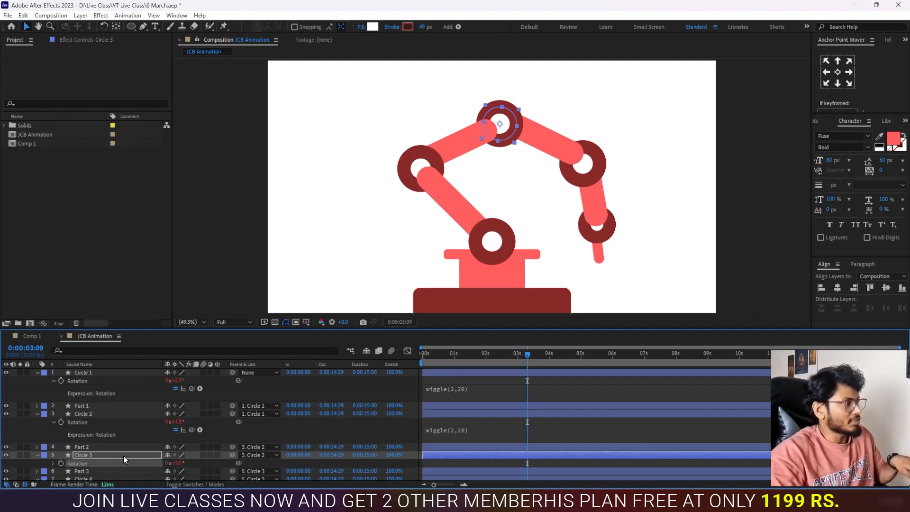
pyautogui.moveTo(494, 356); pyautogui.dragTo(415, 357)
pyautogui.press('space')
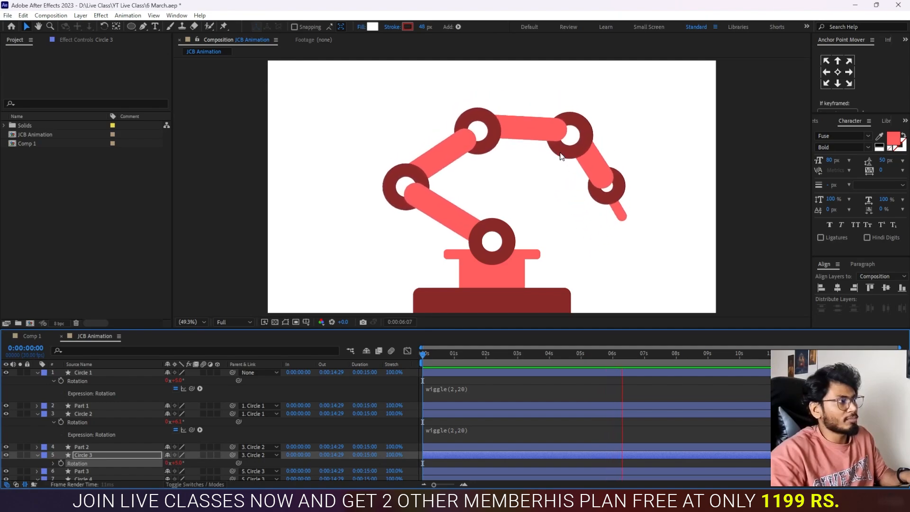
pyautogui.press('space')
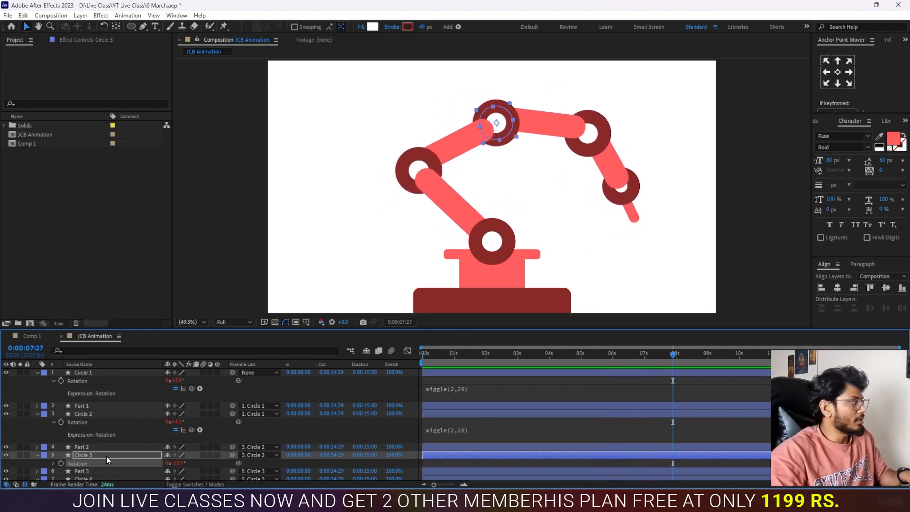
# Paste the copied wiggle rotation expression onto Circle 4 and preview the motion.
pyautogui.scroll(-3, 106, 456)
pyautogui.click(86, 408)
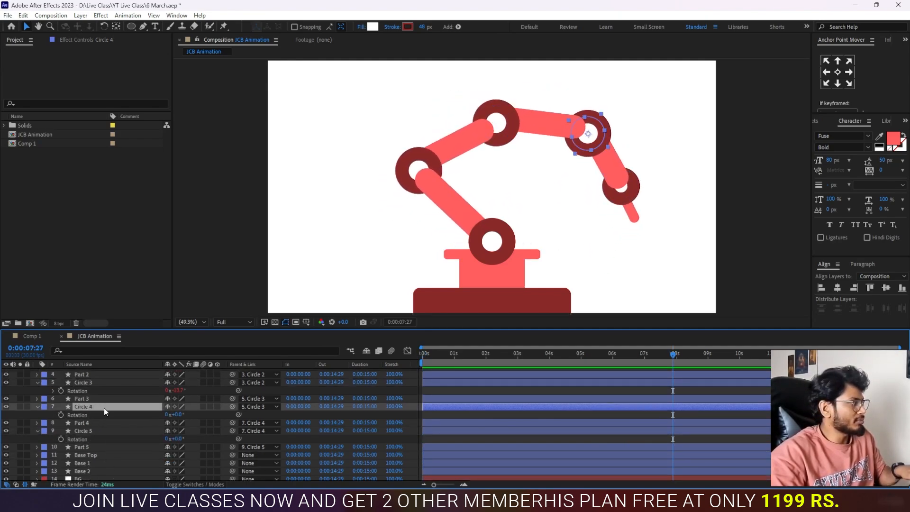
pyautogui.hotkey('ctrl', 'v')
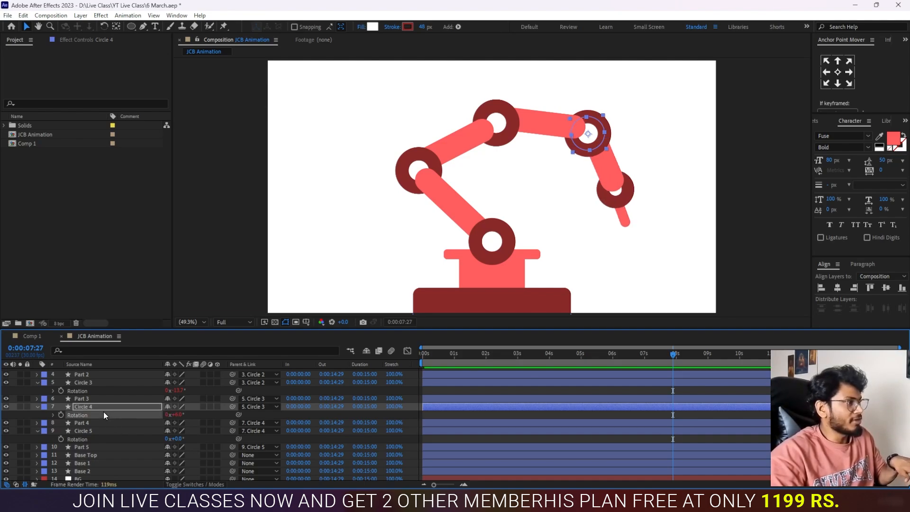
pyautogui.press('space')
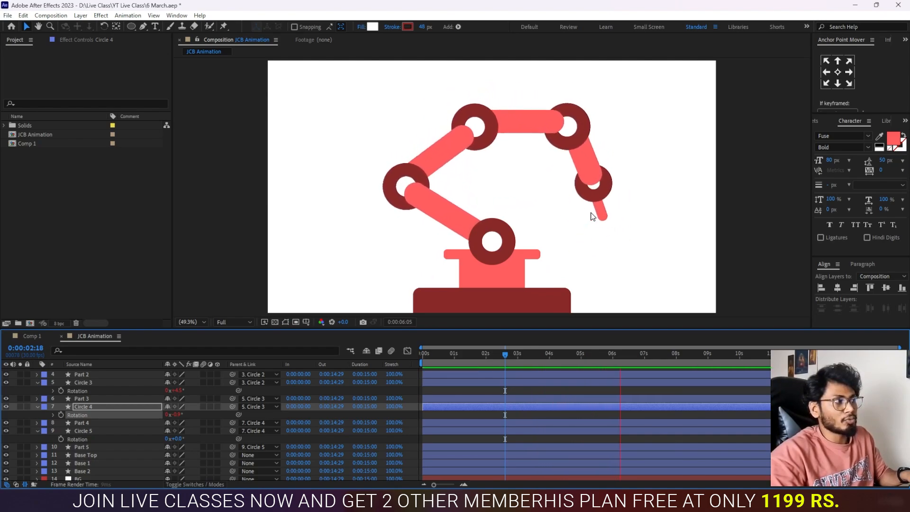
pyautogui.press('space')
# Paste the copied wiggle rotation expression onto Circle 5 and play the whole arm animation from the start.
pyautogui.click(94, 431)
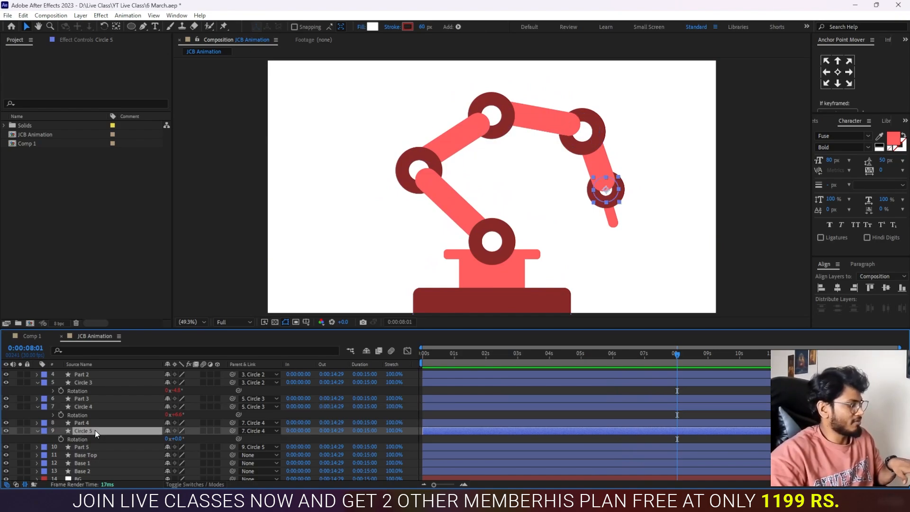
pyautogui.hotkey('ctrl', 'v')
pyautogui.moveTo(524, 355); pyautogui.dragTo(420, 355)
pyautogui.press('space')
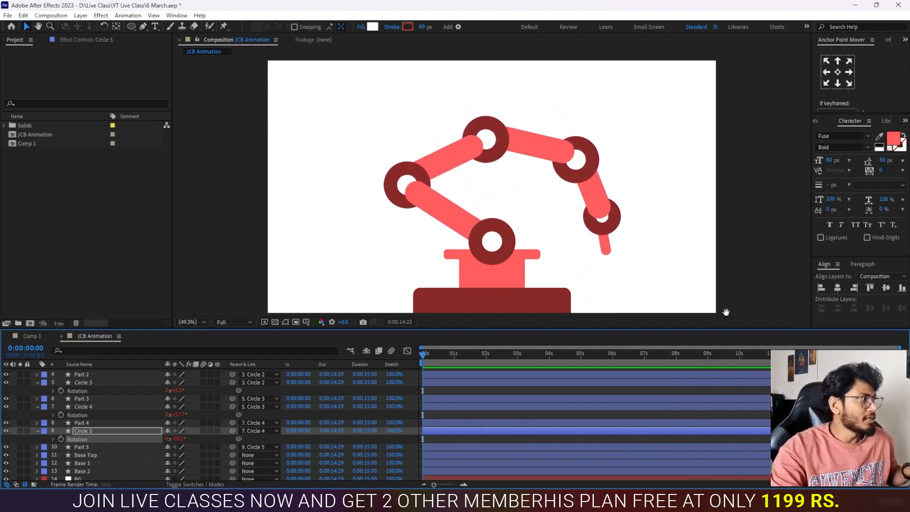
pyautogui.press('space')
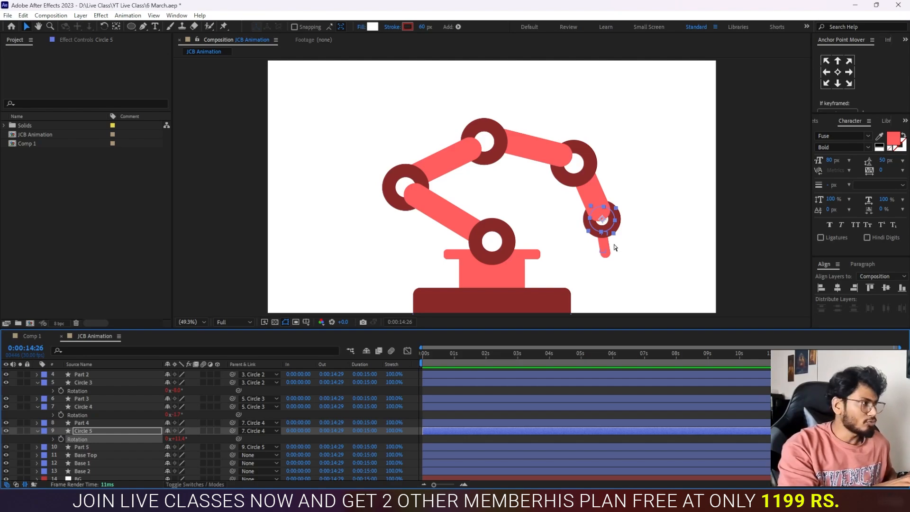
# Bring the Circle 5, Circle 4, Circle 3 and Circle 2 layers forward one level each, above Part 4, Part 3, Part 2 and Part 1.
pyautogui.hotkey('ctrl', ']')
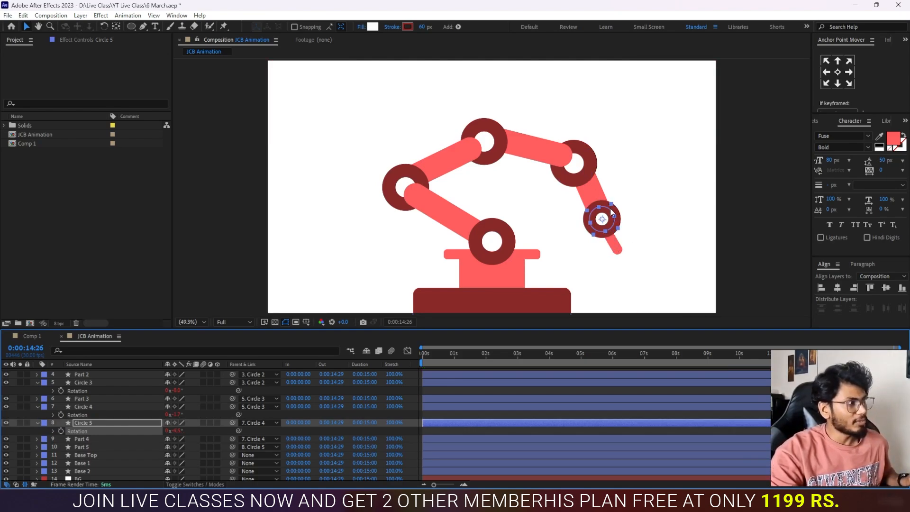
pyautogui.click(585, 165)
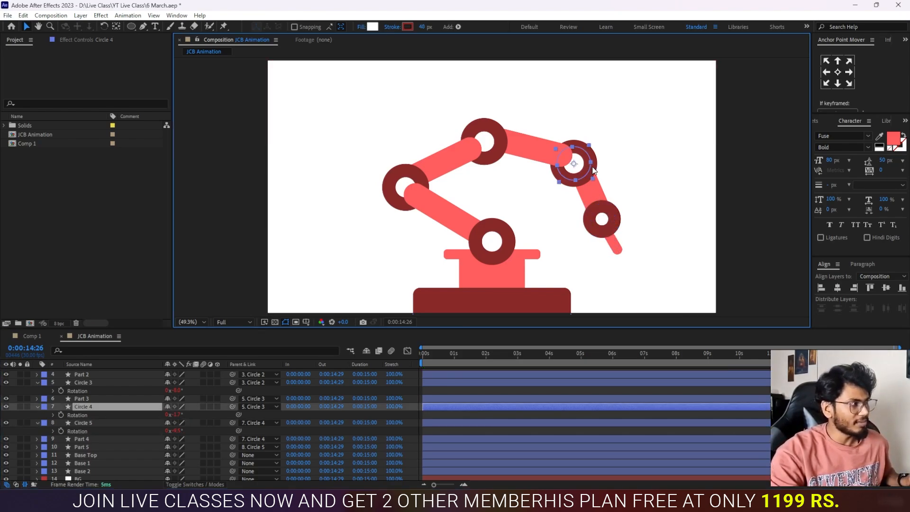
pyautogui.hotkey('ctrl', ']')
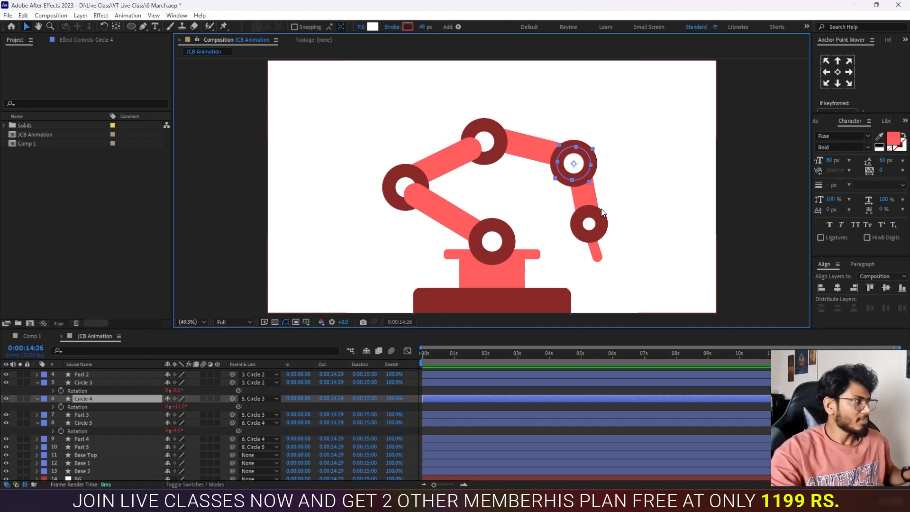
pyautogui.hotkey('ctrl', 'Up')
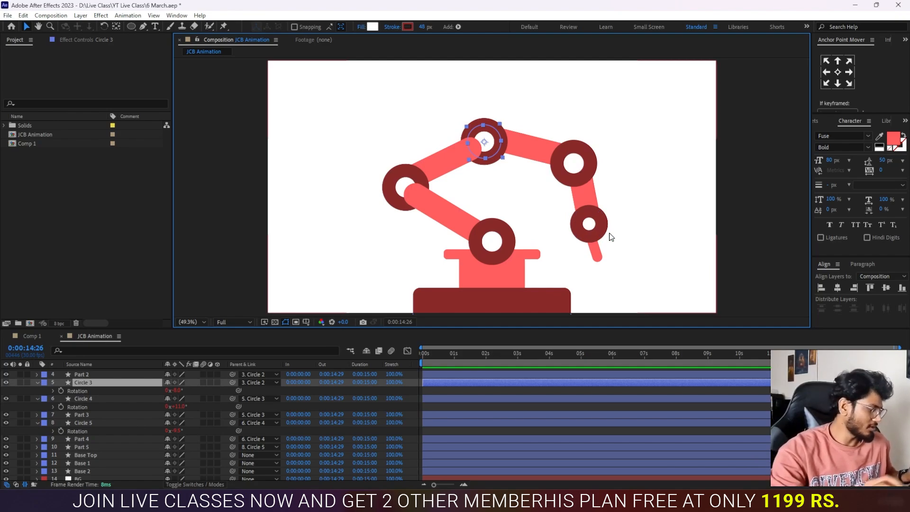
pyautogui.hotkey('ctrl', ']')
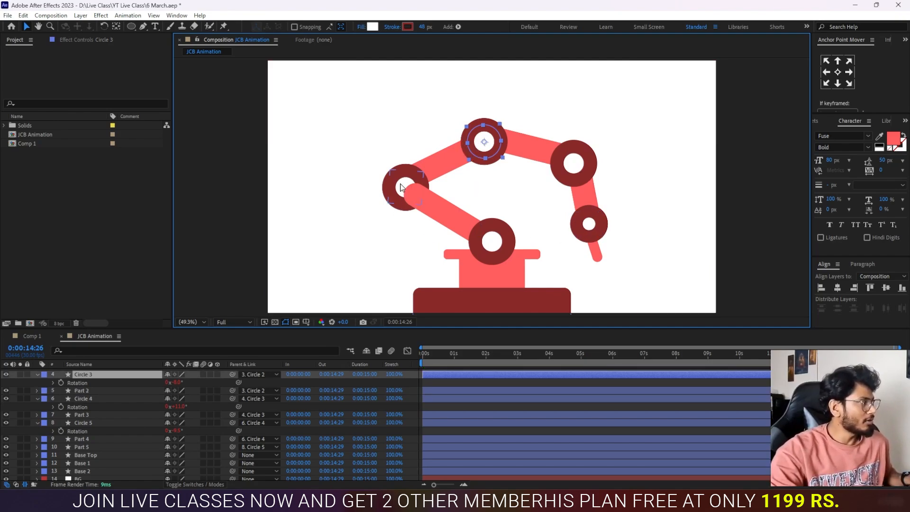
pyautogui.click(400, 188)
pyautogui.hotkey('ctrl', ']')
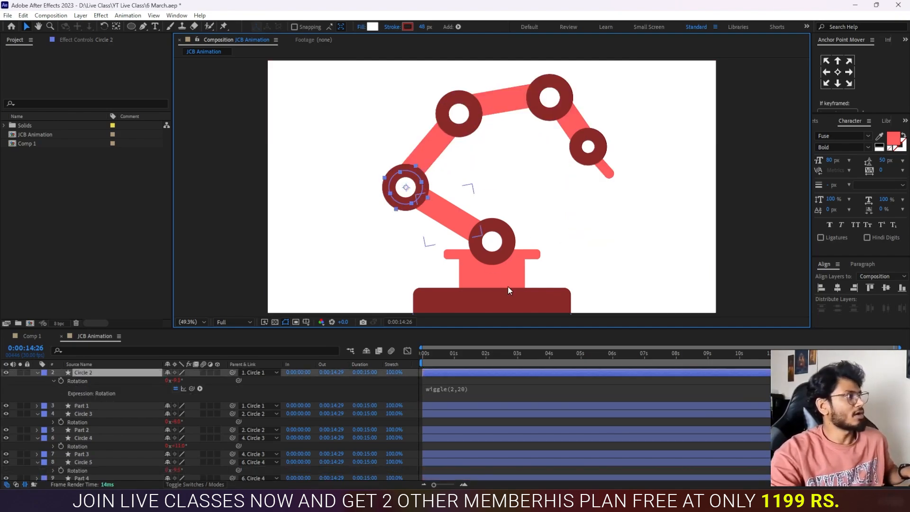
# Deselect the layers and preview the restacked arm's wiggle animation from the start.
pyautogui.click(522, 384)
pyautogui.press('space')
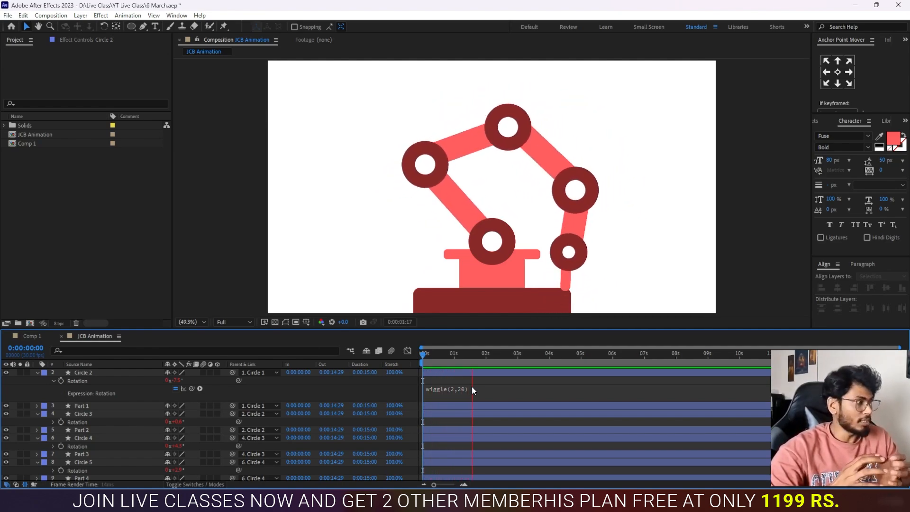
pyautogui.press('space')
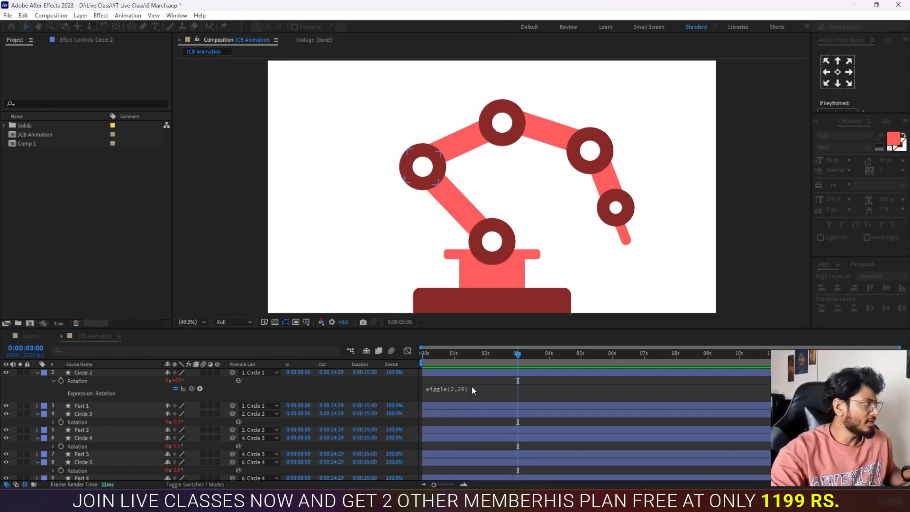